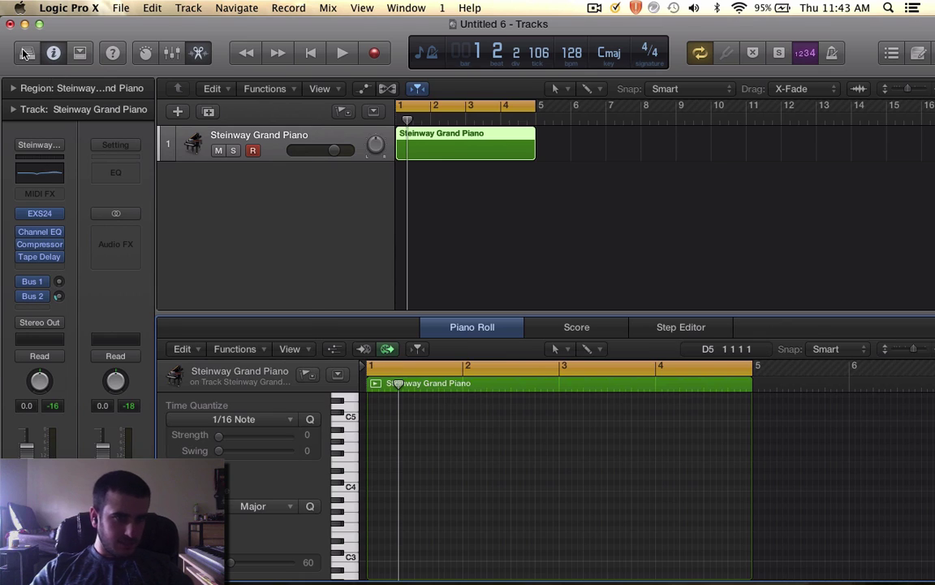
- Load the Yamaha Grand Piano patch from the Library's Piano category onto the piano track
click(25, 54)
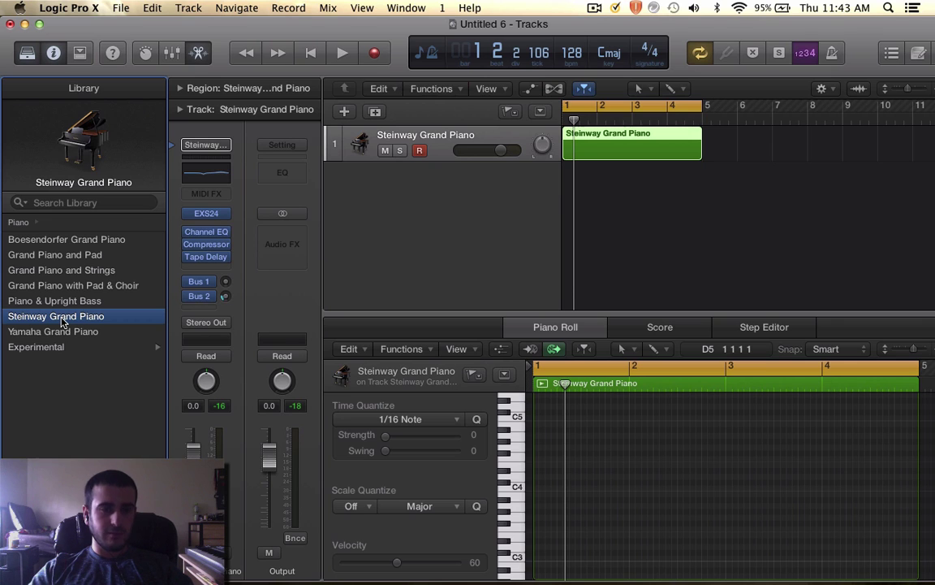
click(27, 53)
click(26, 53)
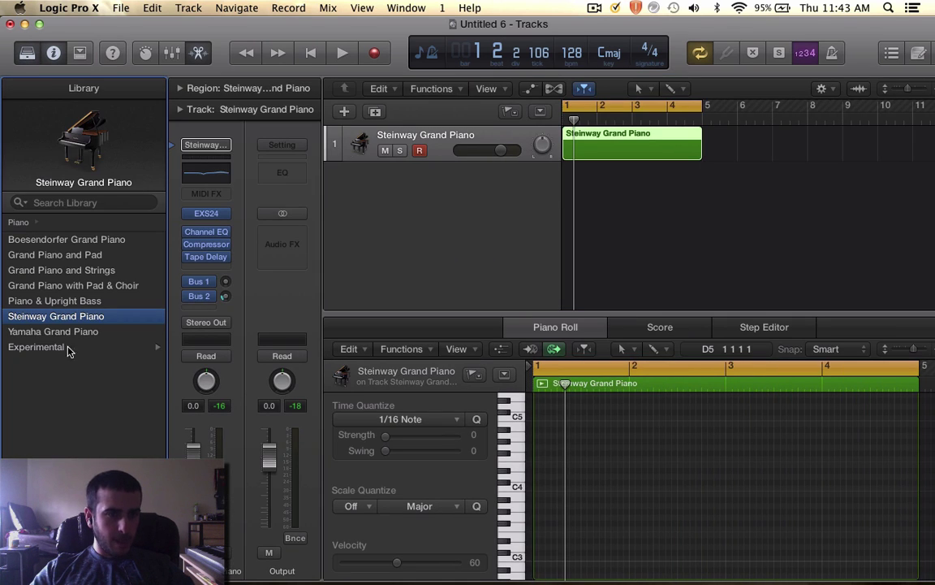
click(18, 224)
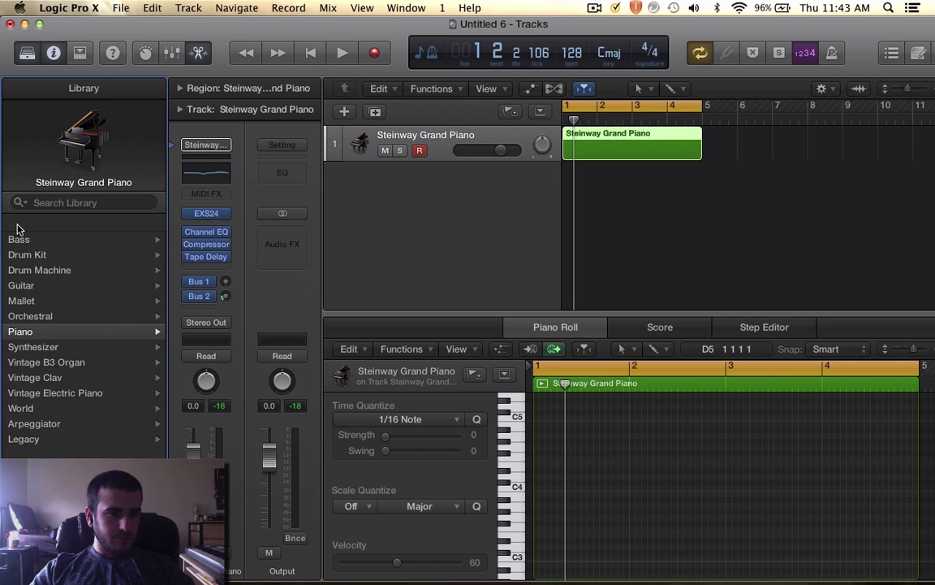
click(25, 332)
click(32, 330)
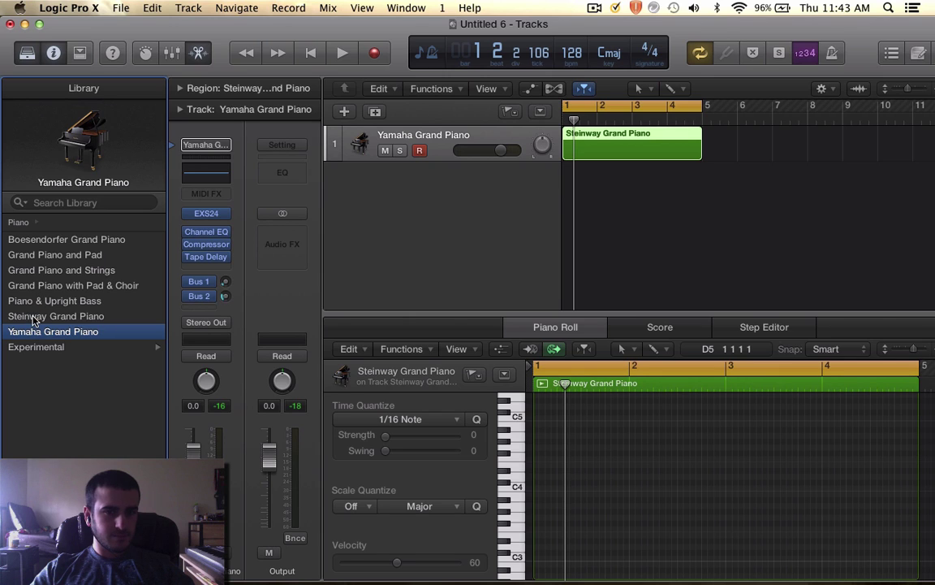
click(35, 316)
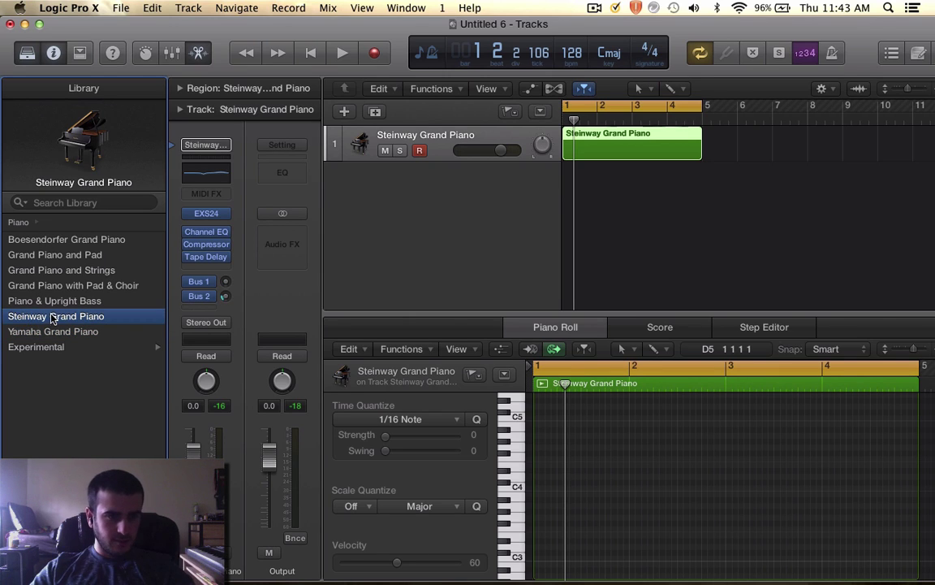
click(51, 332)
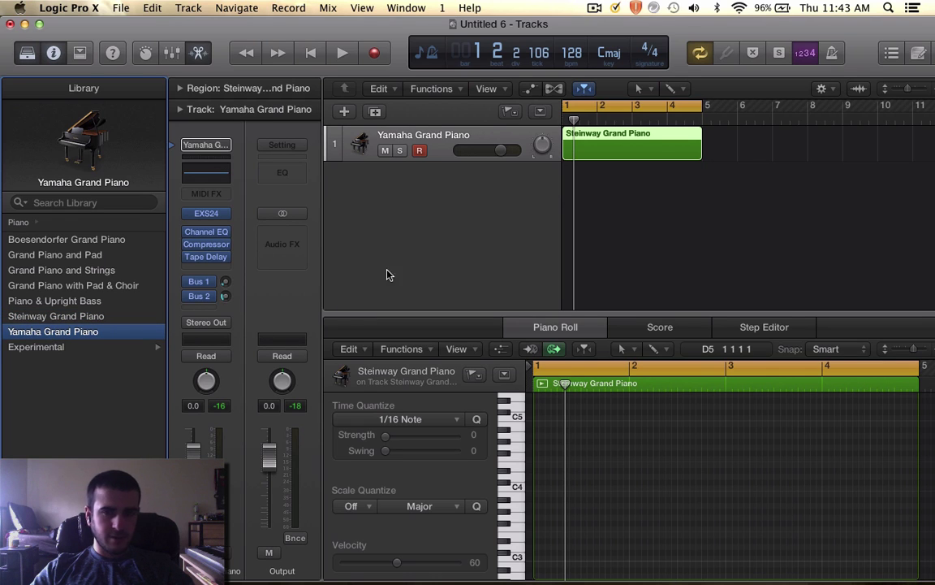
- Try viewing the piano region's Piano Roll both docked in the main window and in a separate window
double_click(580, 144)
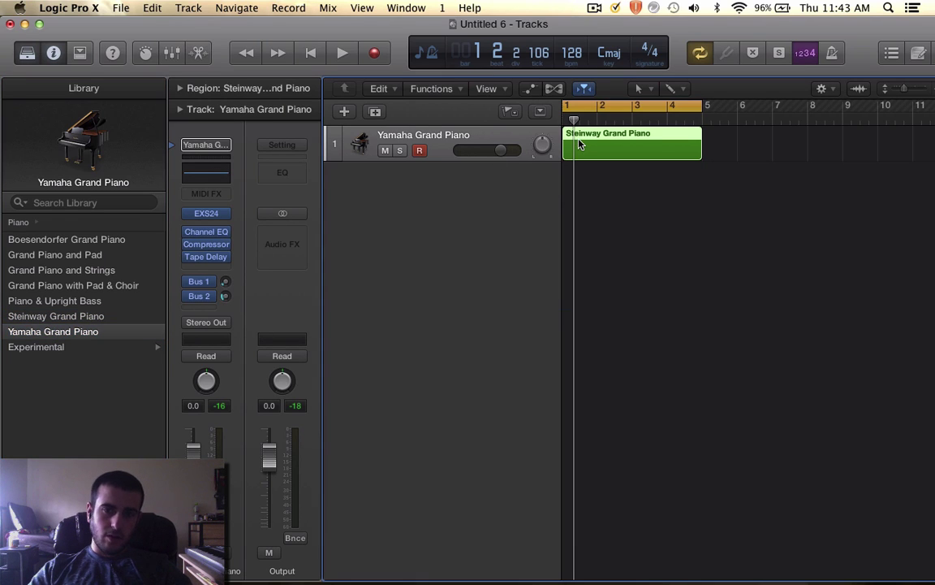
double_click(620, 146)
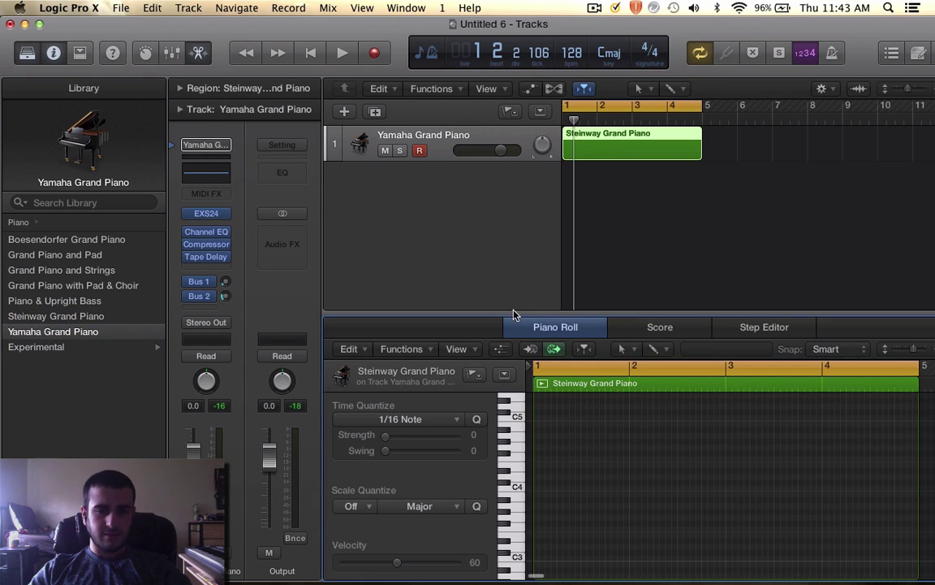
key(super+4)
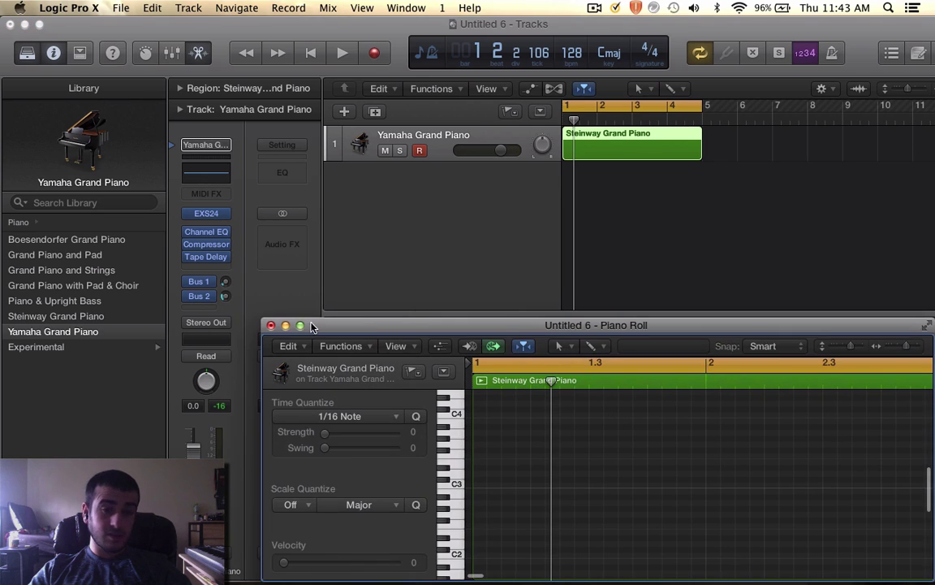
click(270, 325)
- Hide the Library and enlarge the Piano Roll editor to fill almost the whole height below the arrangement ruler
drag(440, 315, 442, 248)
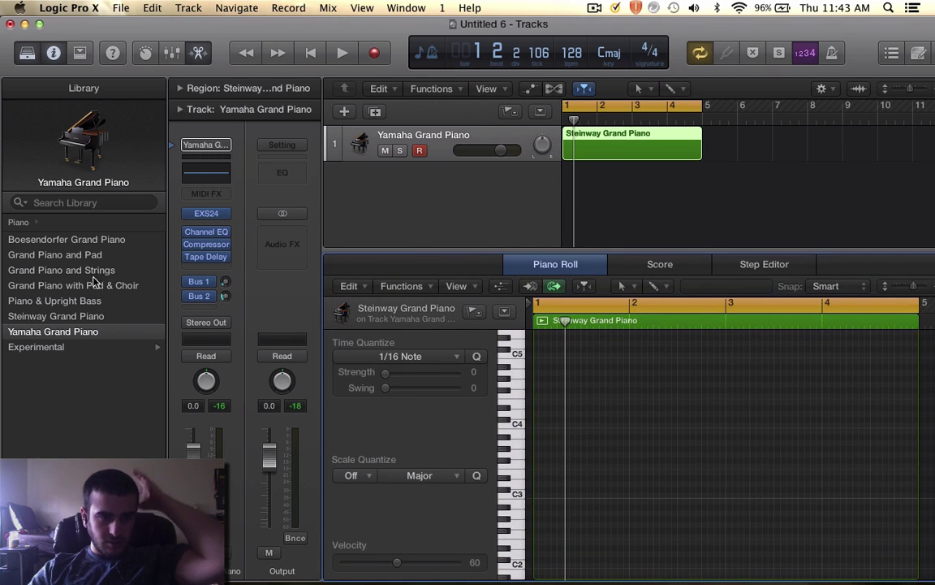
click(29, 54)
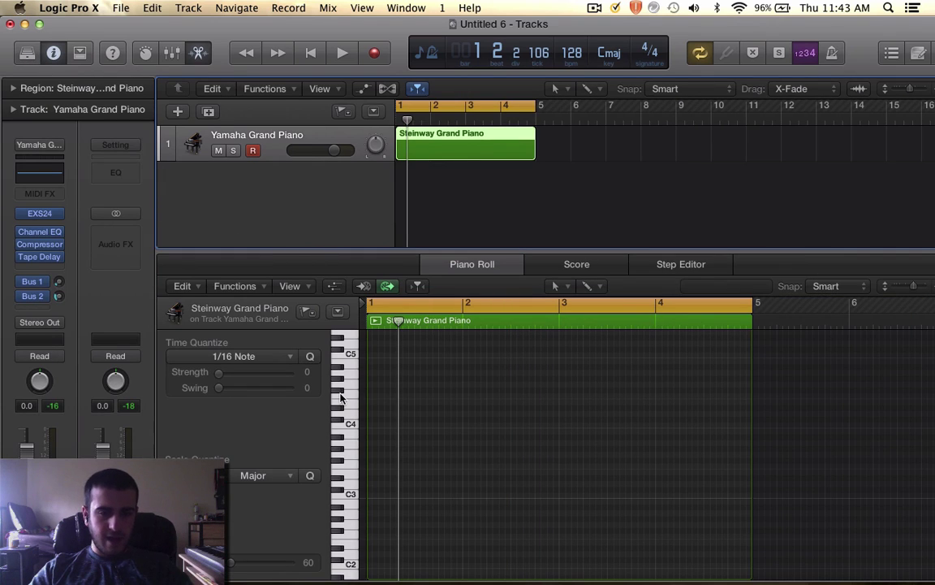
scroll(433, 457, up, 3)
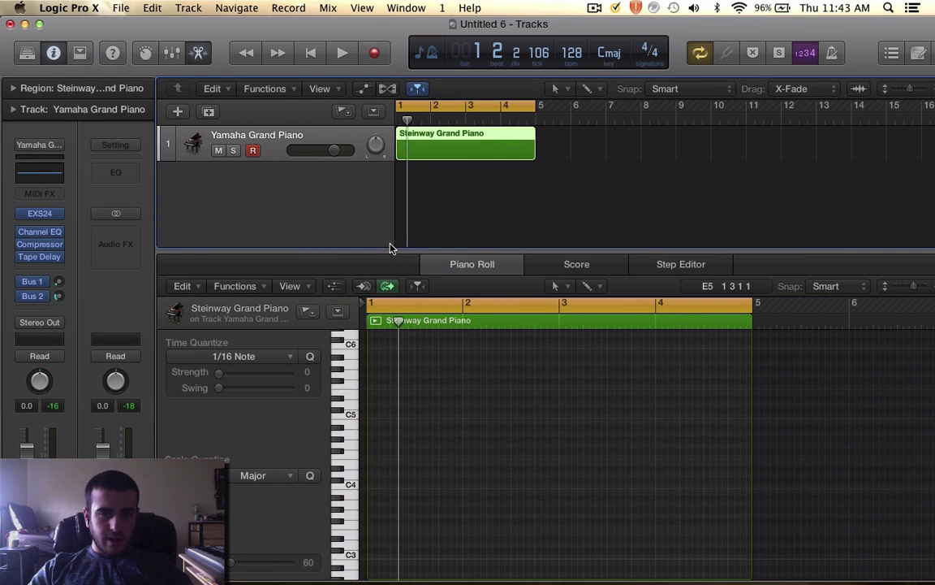
drag(390, 248, 392, 128)
scroll(417, 336, up, 2)
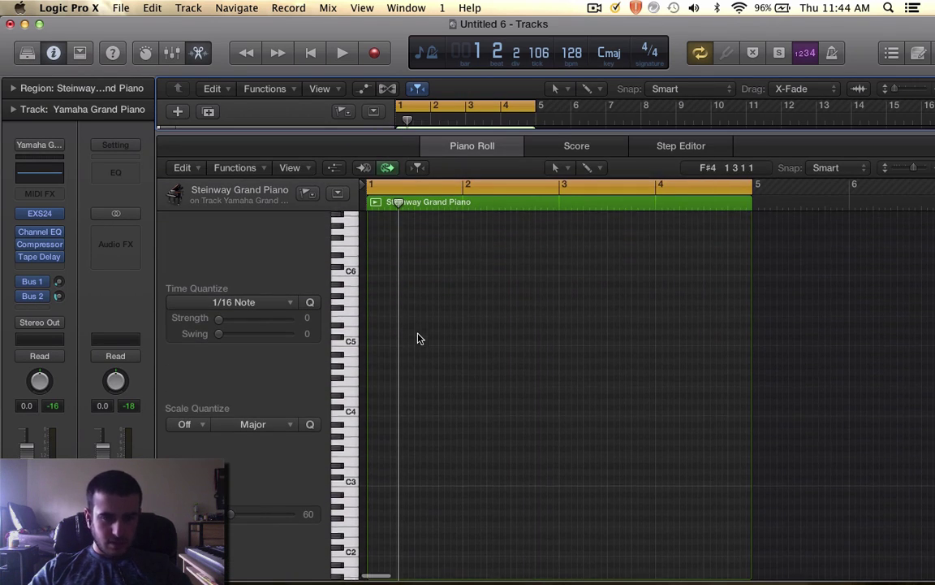
scroll(417, 339, down, 5)
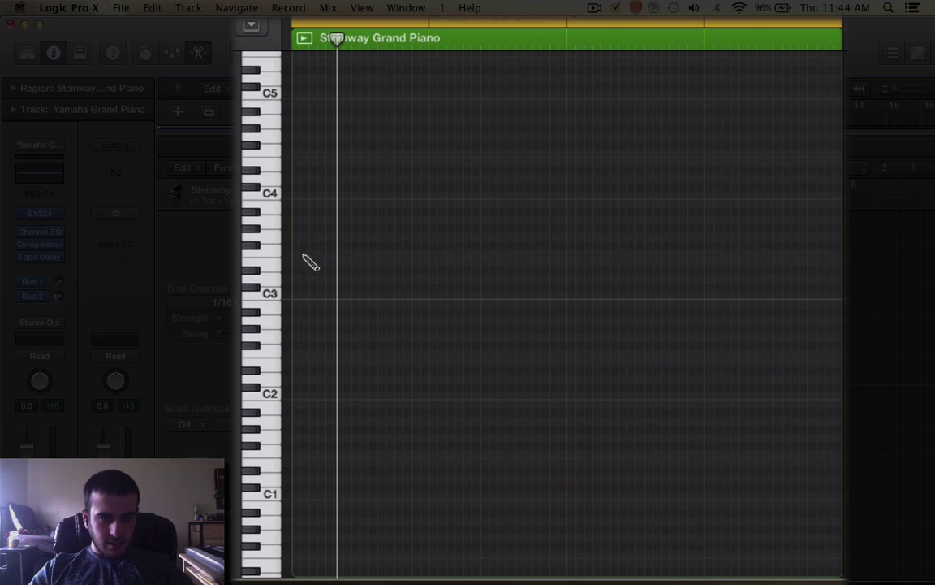
- Draw four consecutive one-bar F#3 notes across bars 1 to 4 of the piano region
click(294, 244)
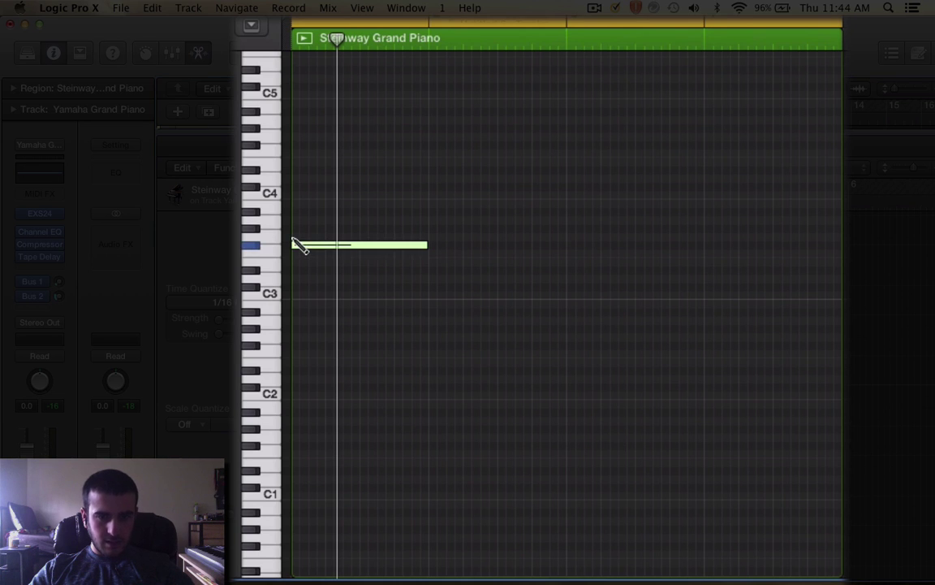
click(430, 244)
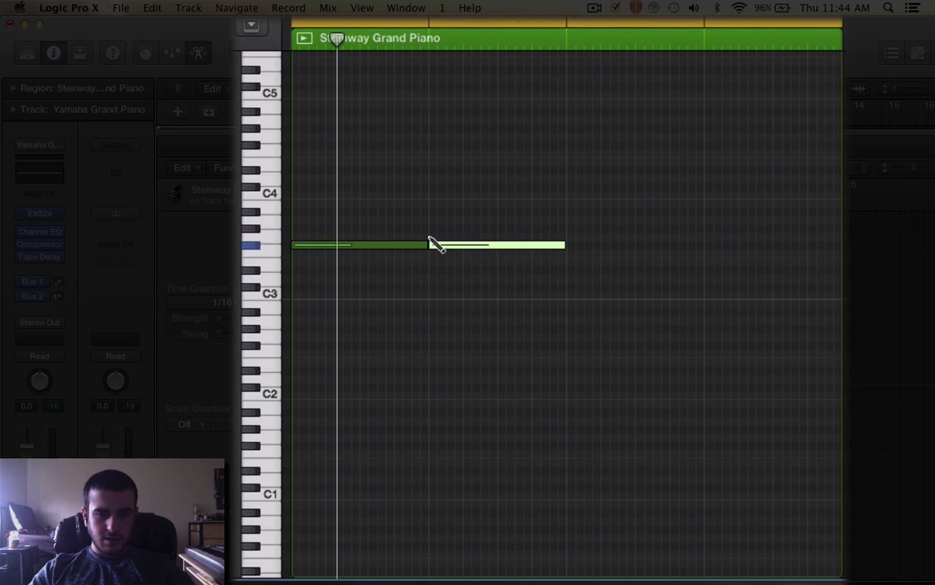
click(568, 245)
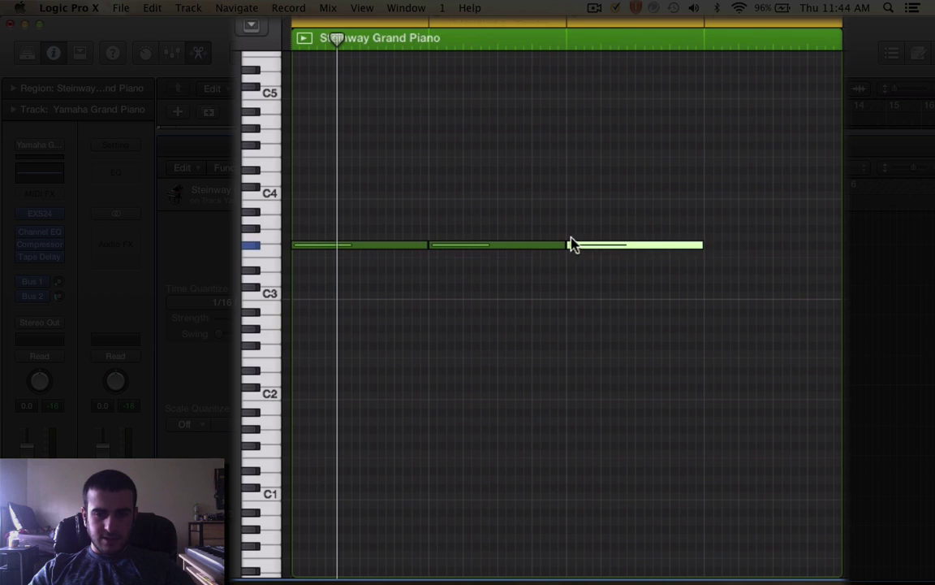
click(708, 244)
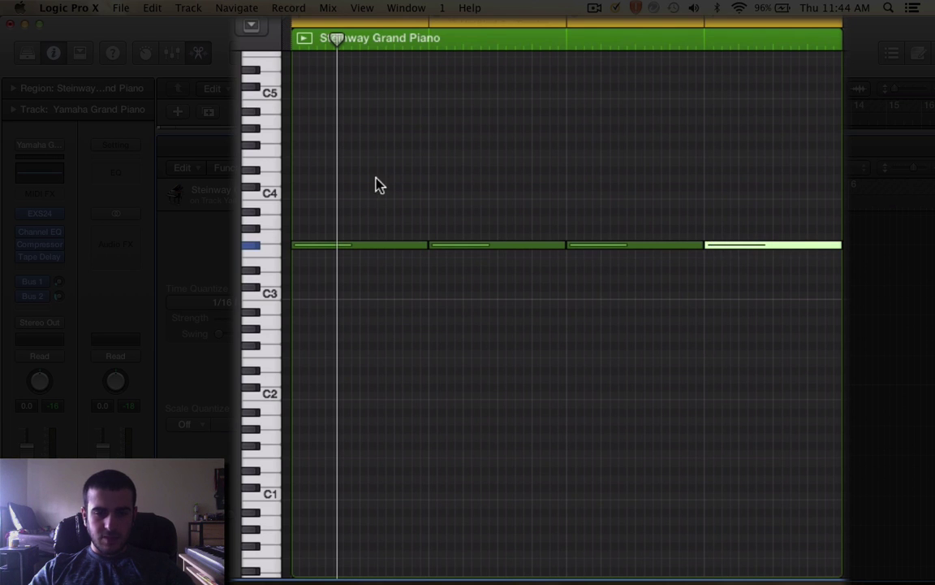
click(379, 206)
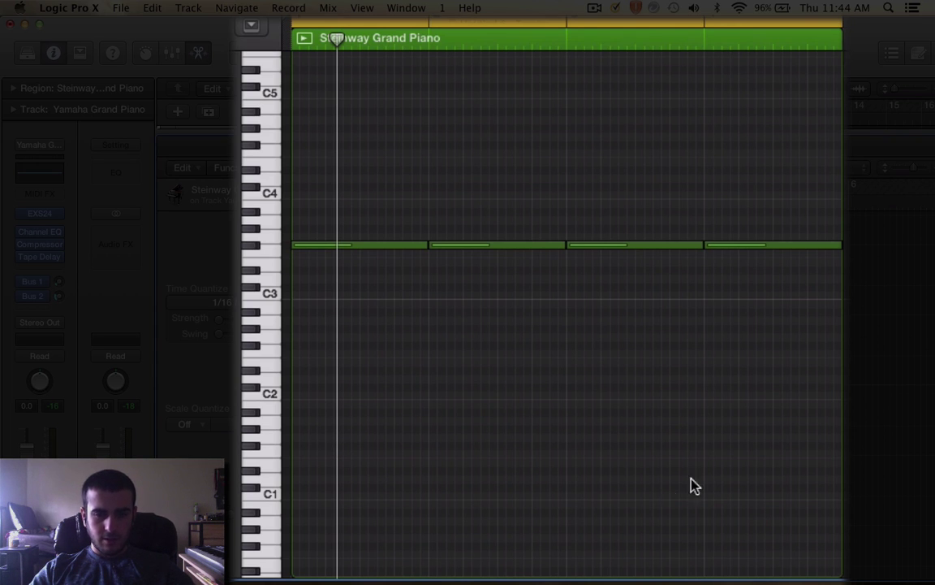
- Draw a bass line of one-bar notes D#2, C#2, B1 and F#1 across bars 1 to 4
click(294, 386)
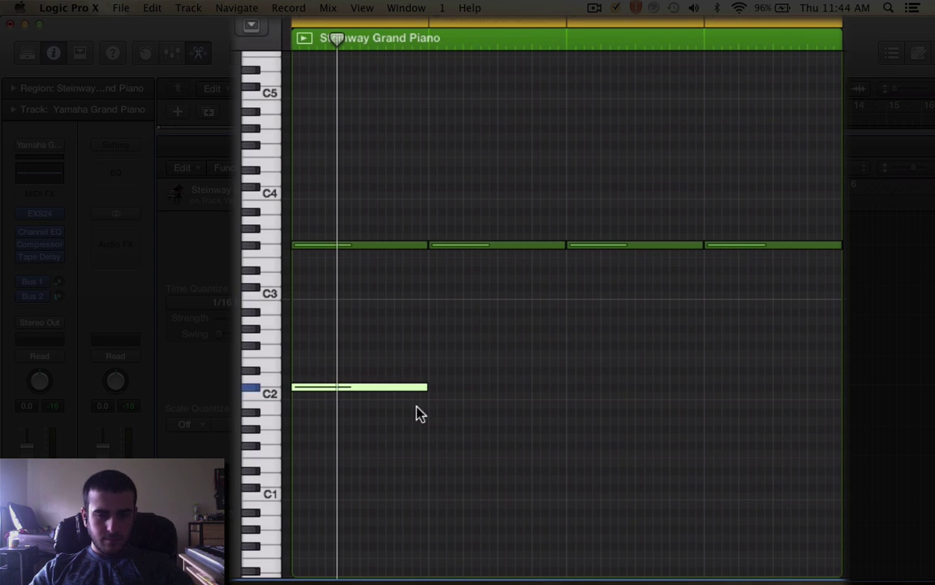
drag(386, 385, 387, 369)
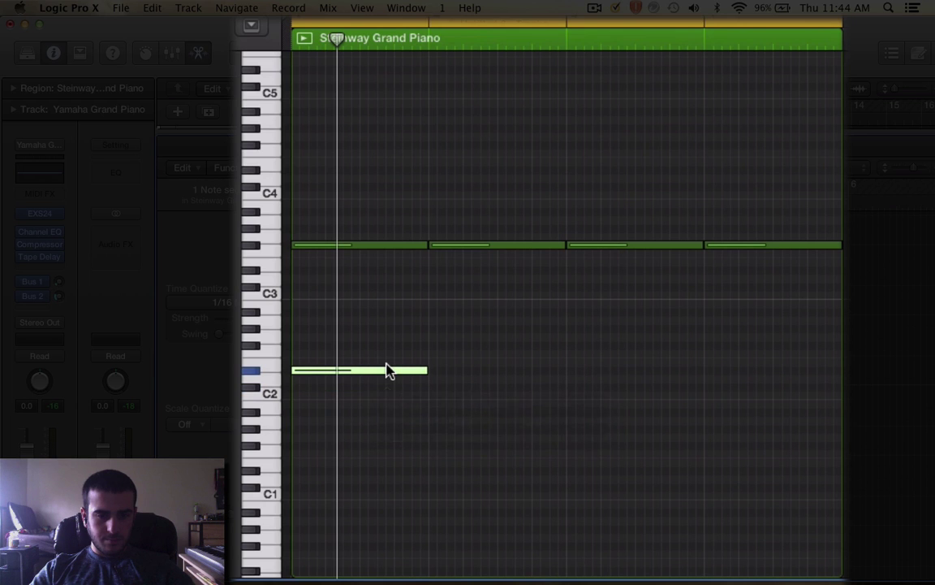
scroll(365, 407, down, 1)
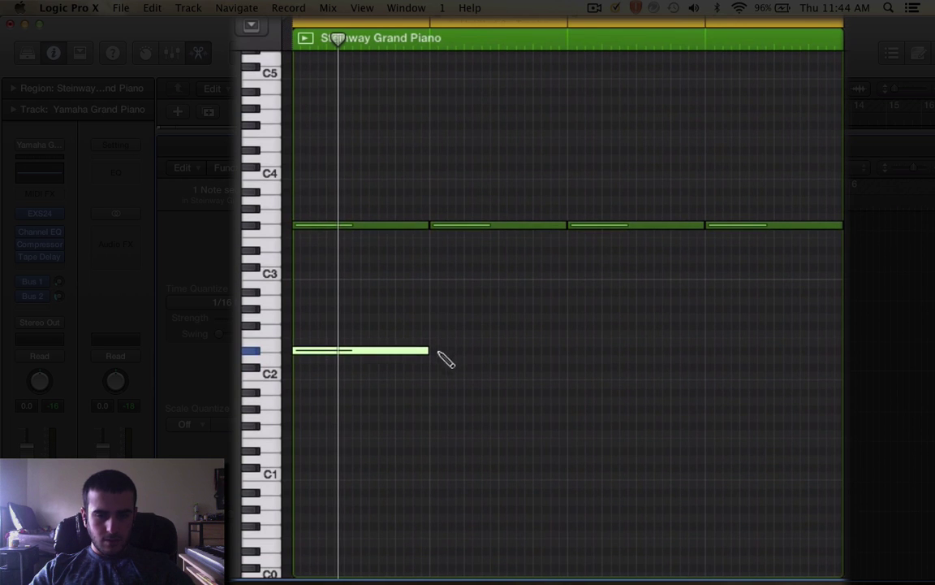
click(434, 367)
click(432, 366)
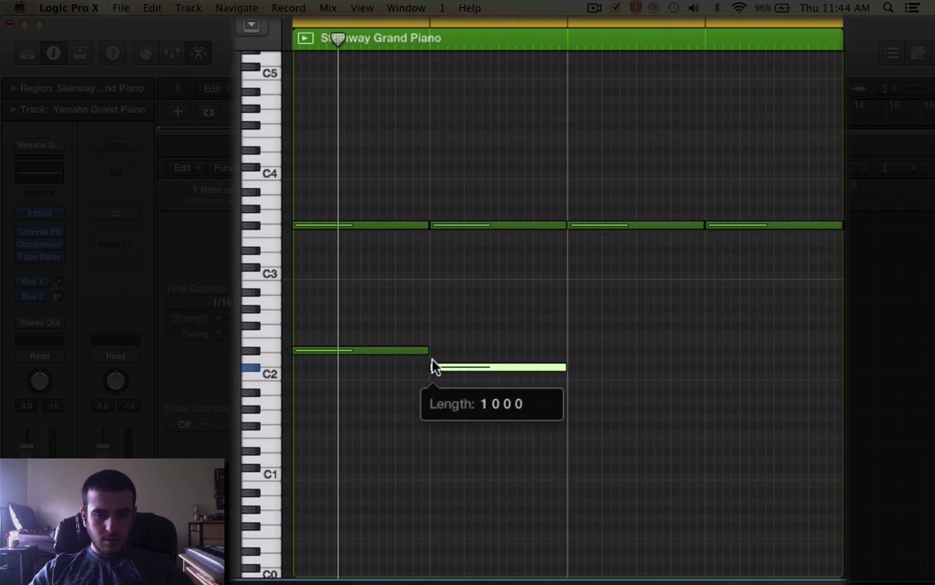
click(570, 392)
drag(602, 385, 603, 372)
click(591, 419)
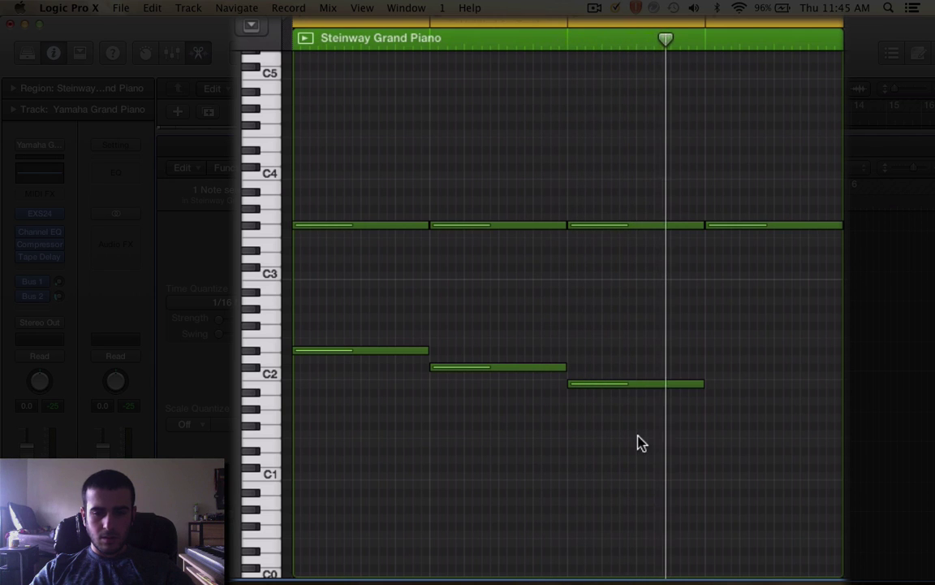
drag(714, 408, 749, 423)
- Play the pattern back from the start and lower the computer's sound volume
key(Return)
key(space)
click(601, 493)
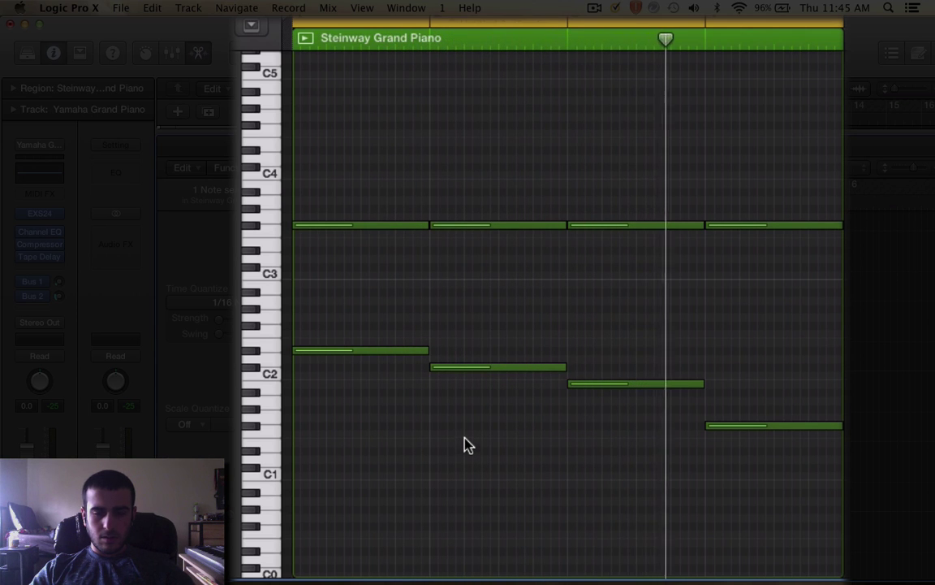
key(space)
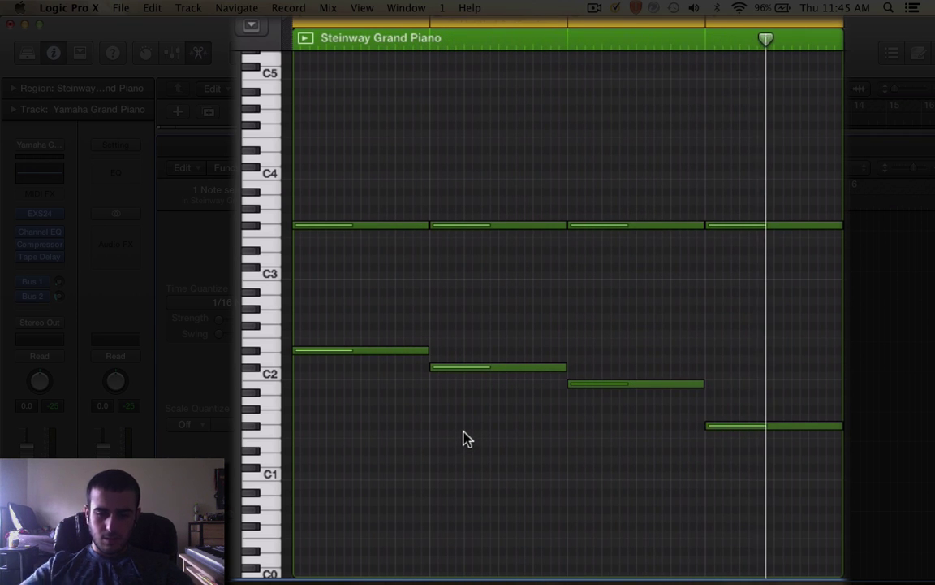
key(XF86AudioLowerVolume)
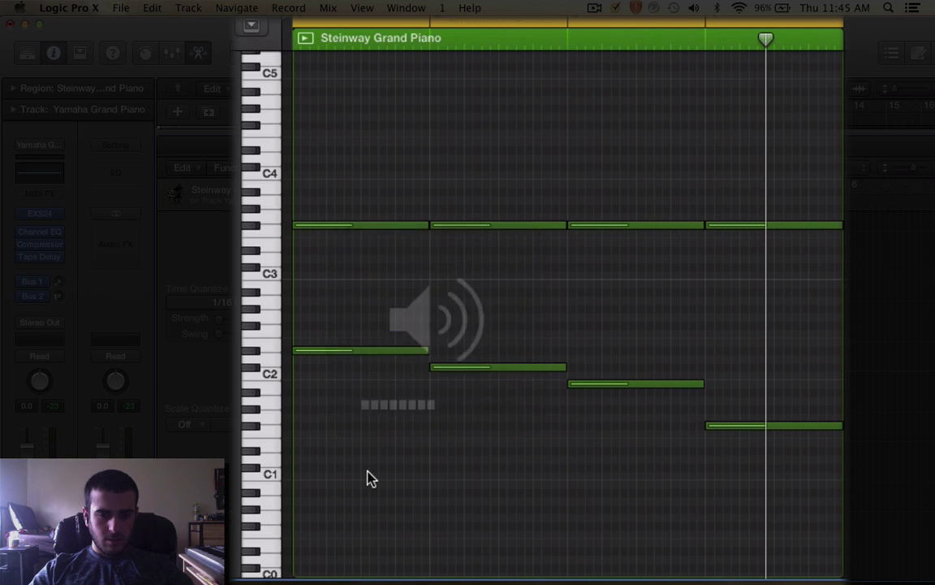
key(Return)
key(space)
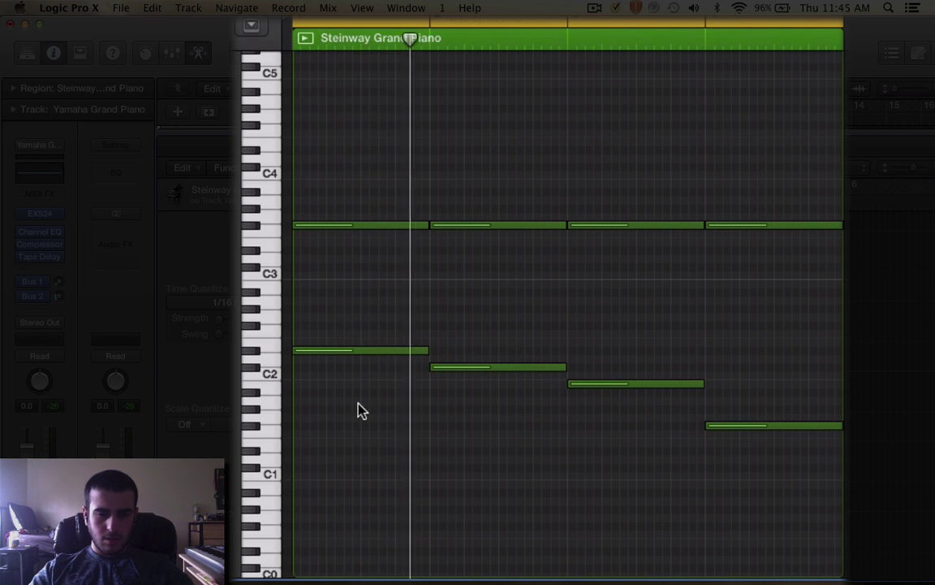
- Raise the piano track's Compressor gain to 13.0 dB and close the plug-in
click(27, 252)
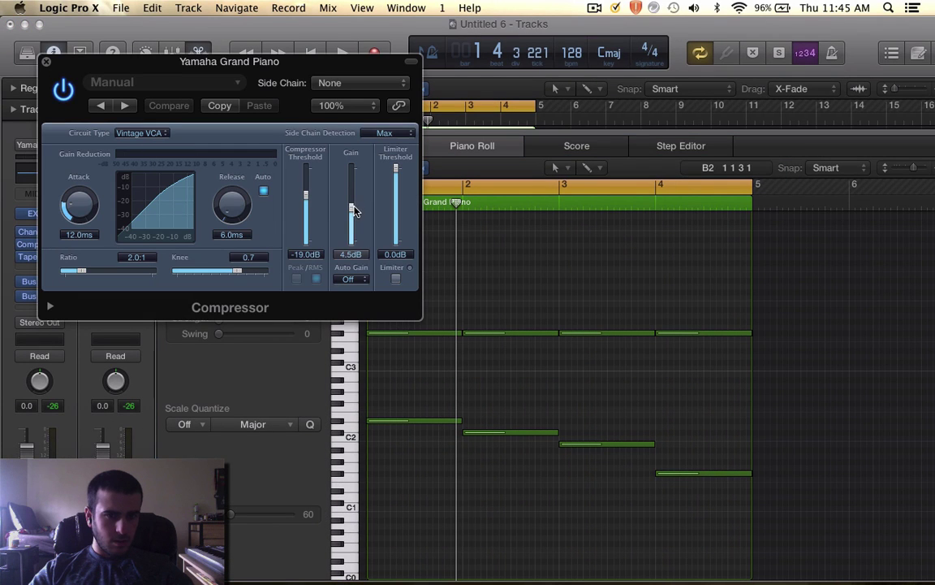
drag(351, 206, 355, 200)
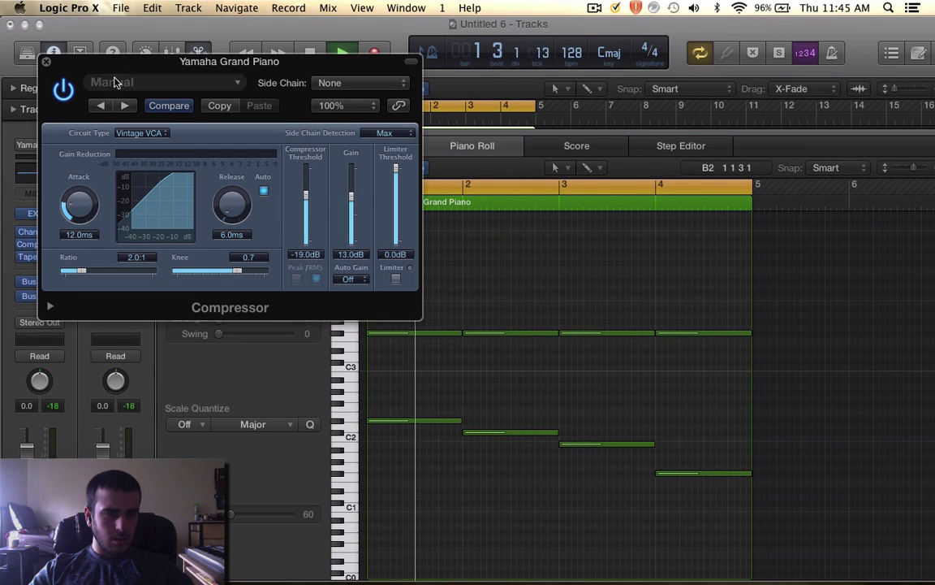
click(46, 62)
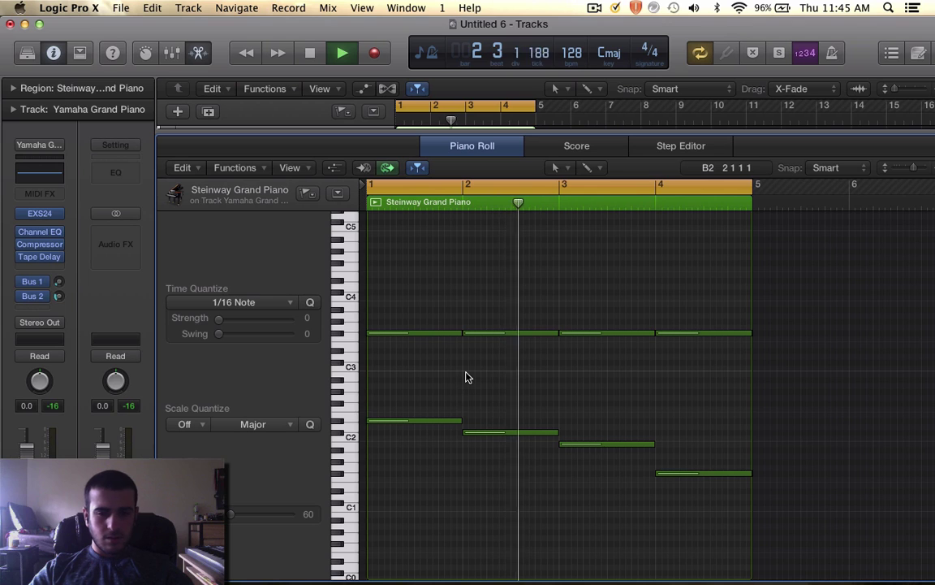
- Draw one-bar upper notes above the repeated F#3, with C#4 in bar 1 and A#3 in bar 2
scroll(467, 376, up, 2)
scroll(467, 376, up, 4)
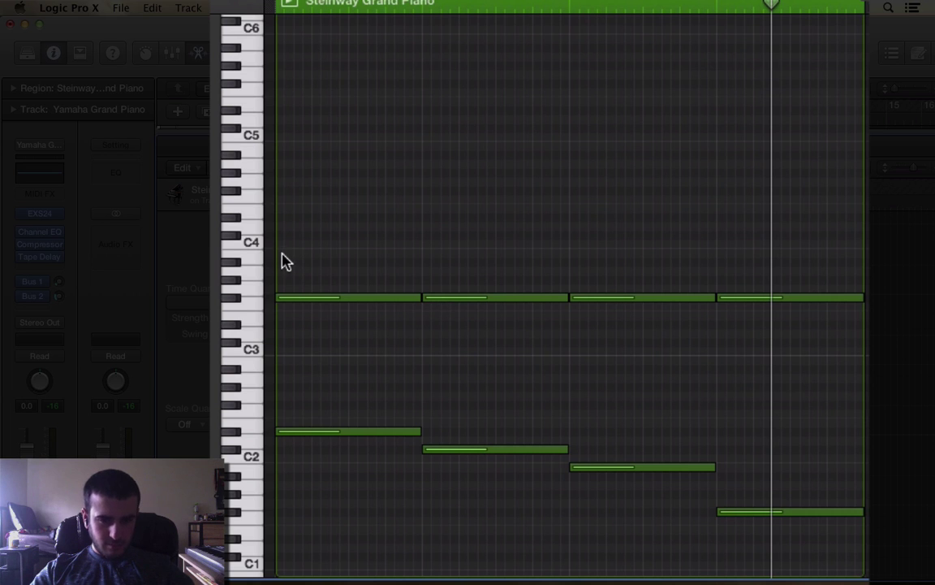
click(286, 208)
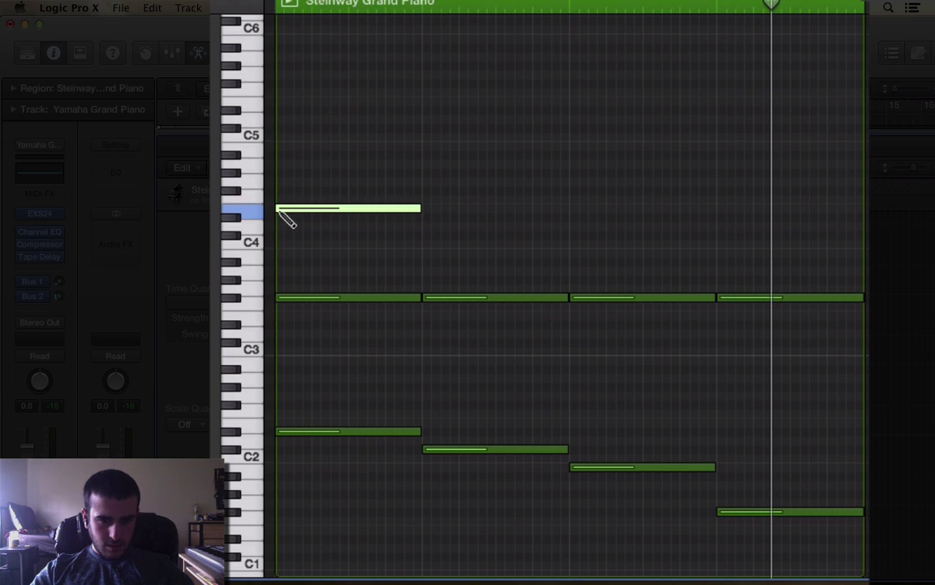
drag(302, 207, 303, 218)
key(space)
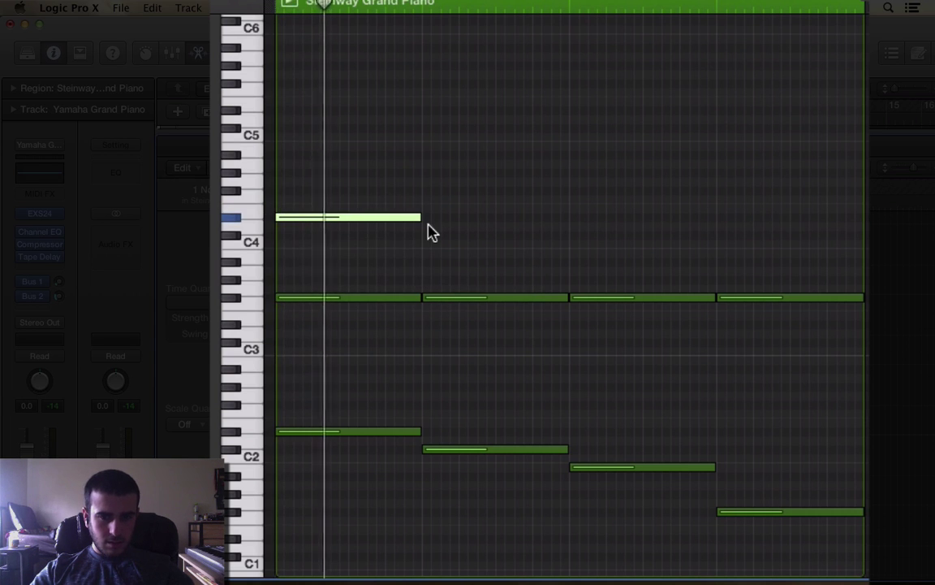
click(424, 254)
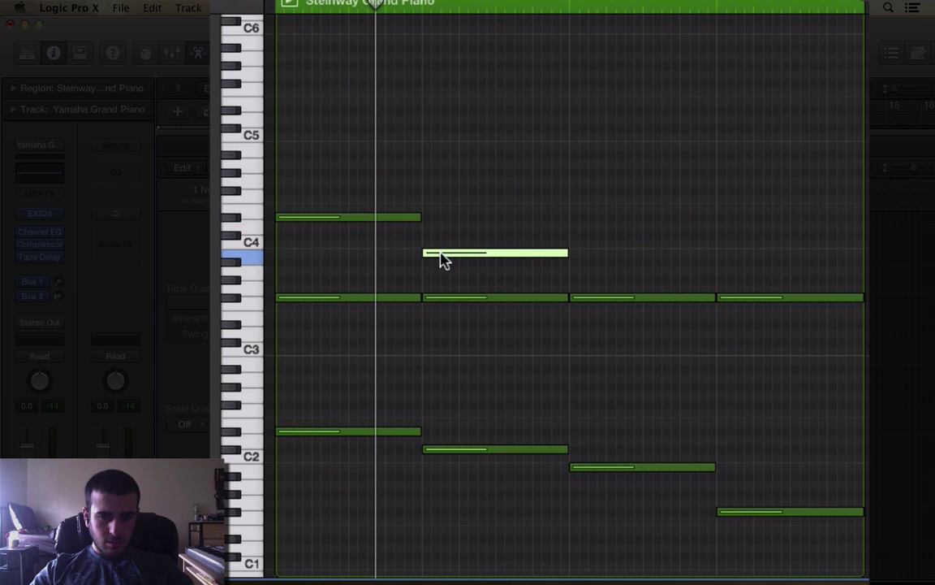
drag(449, 255, 449, 264)
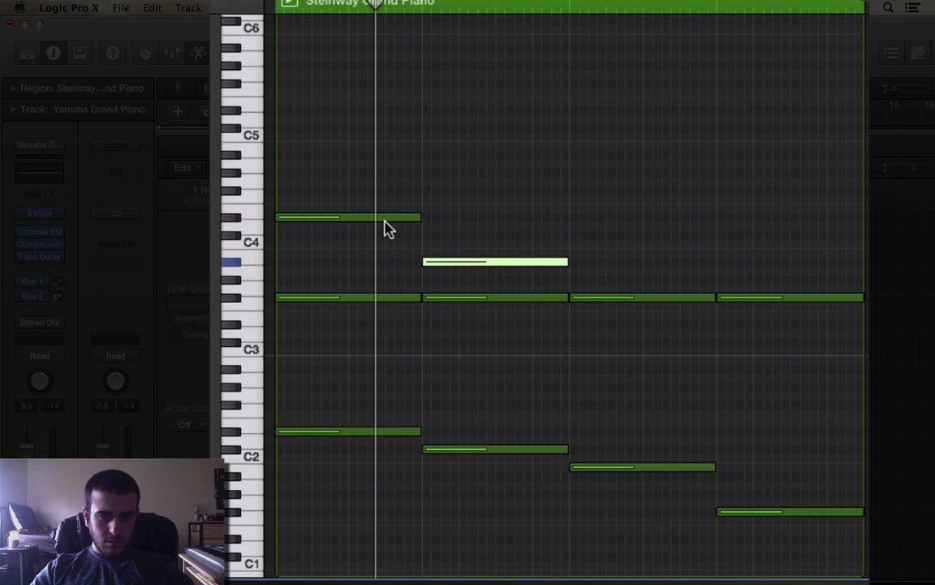
drag(385, 219, 385, 235)
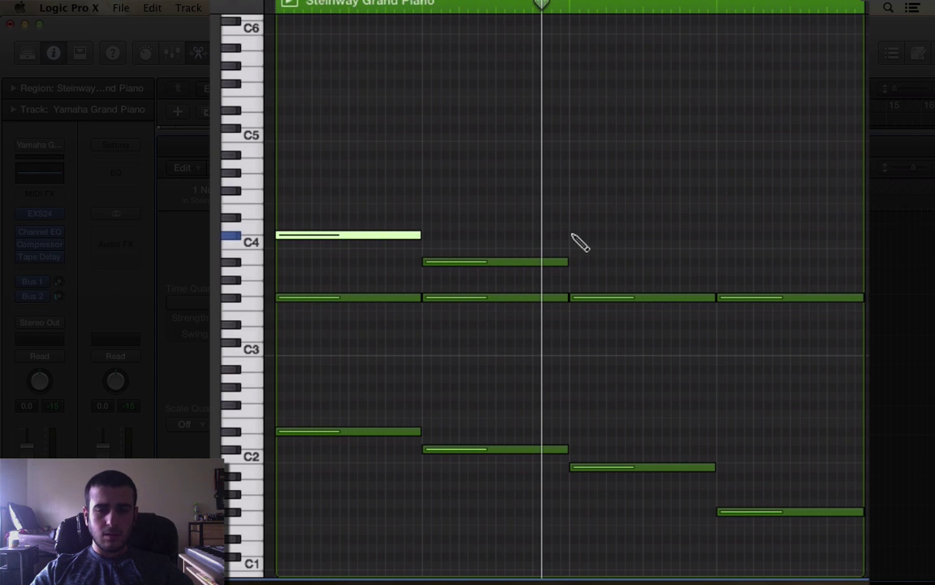
- Add one-bar upper notes C#4 in bar 3 and A#3 in bar 4, and play the chords back
click(574, 236)
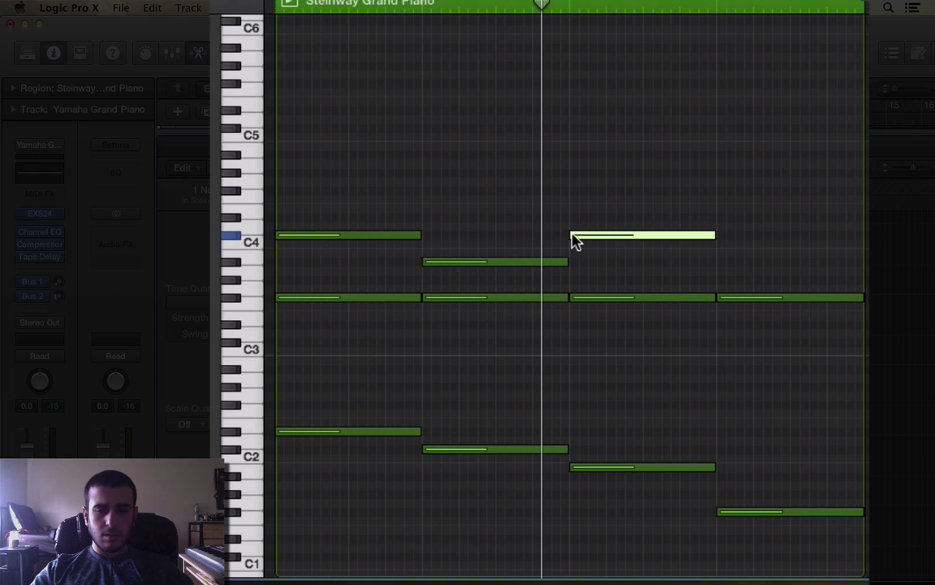
click(725, 262)
click(755, 278)
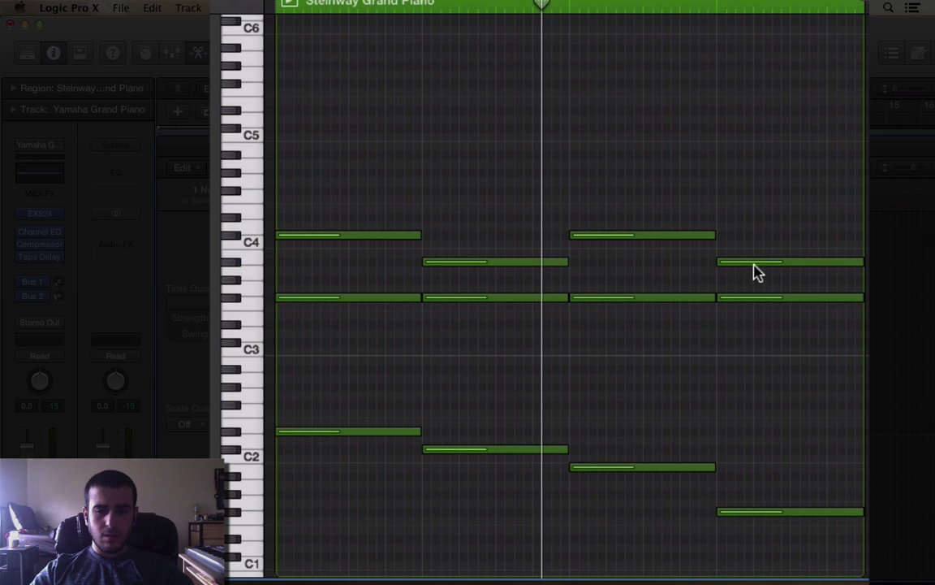
mouse_move(755, 263)
mouse_down()
mouse_move(758, 286)
mouse_move(758, 269)
mouse_up()
click(751, 273)
key(space)
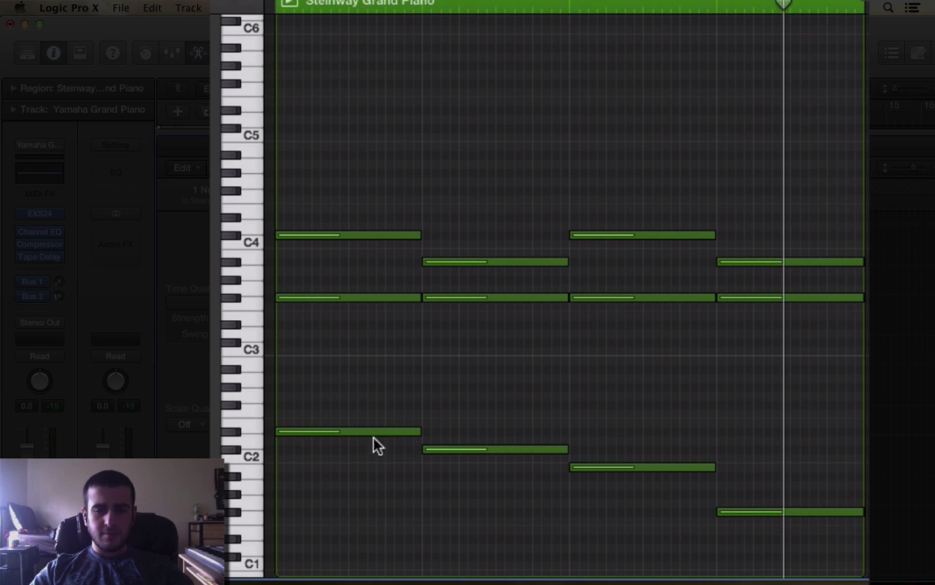
scroll(477, 364, up, 2)
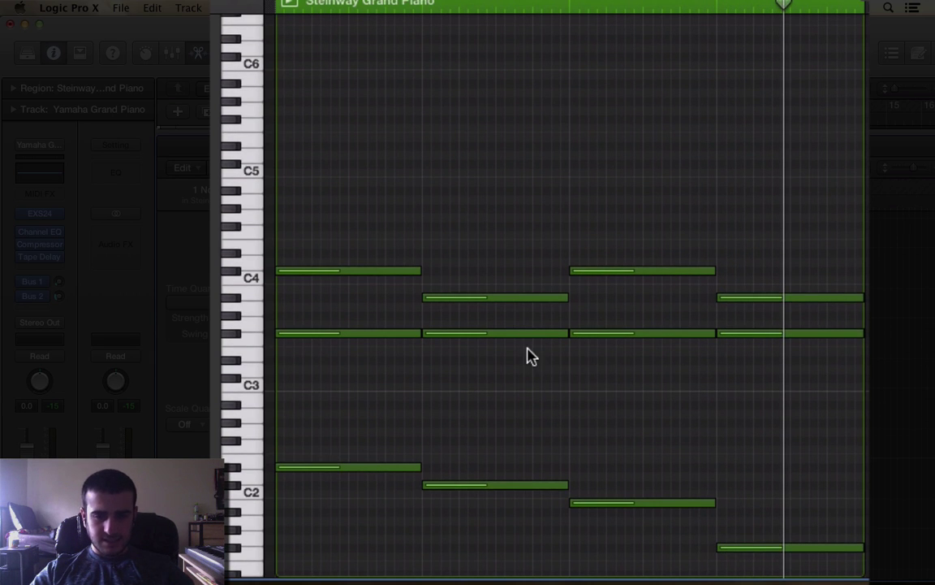
scroll(512, 370, down, 1)
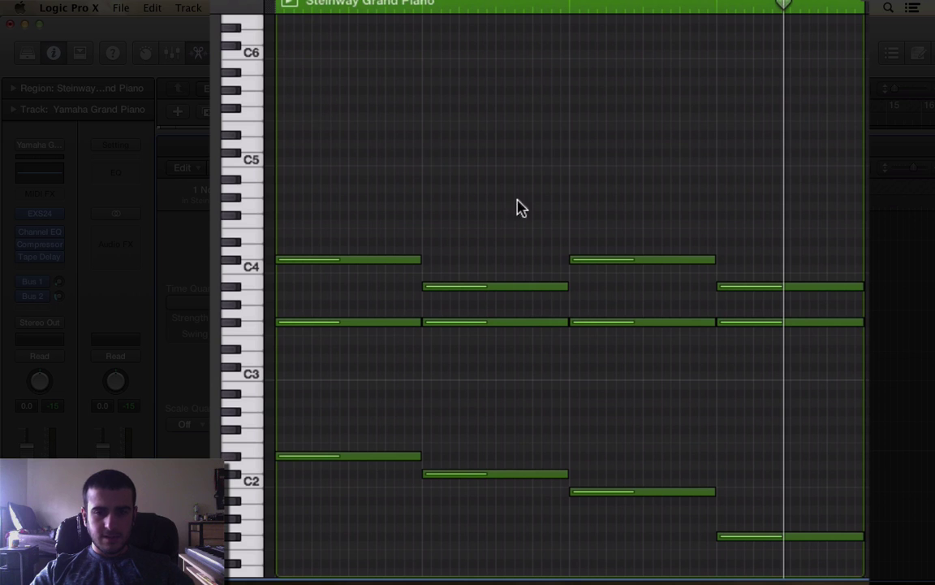
scroll(439, 71, up, 3)
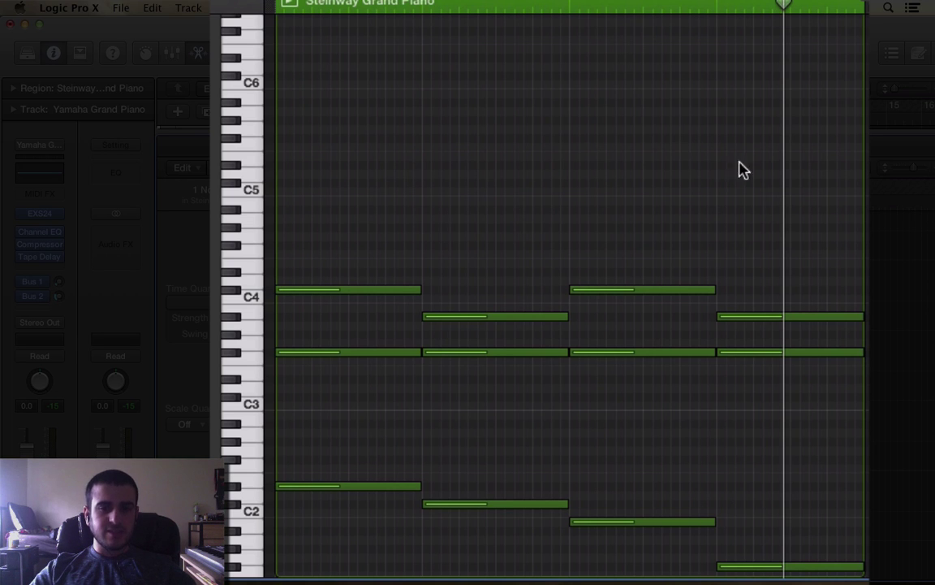
scroll(538, 215, up, 2)
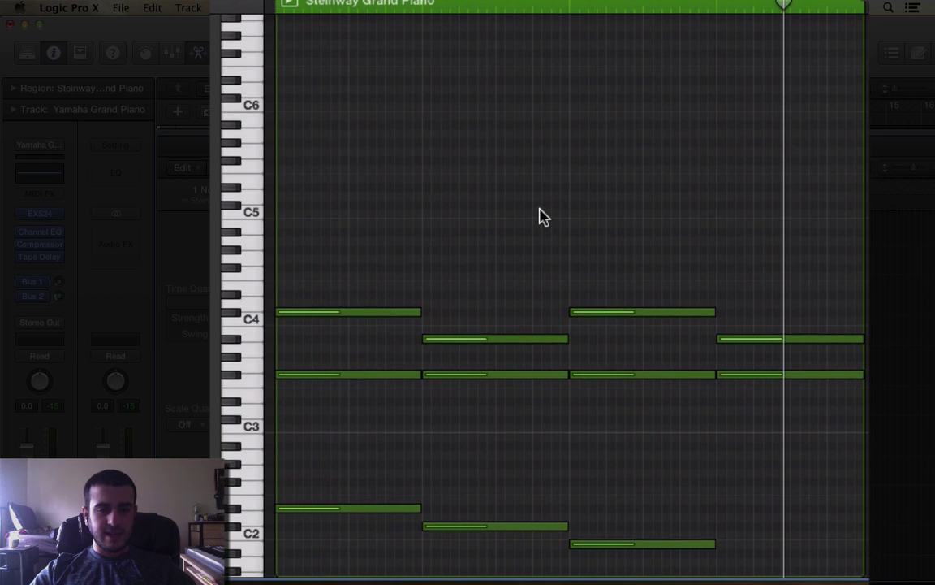
scroll(475, 248, down, 2)
scroll(397, 375, down, 1)
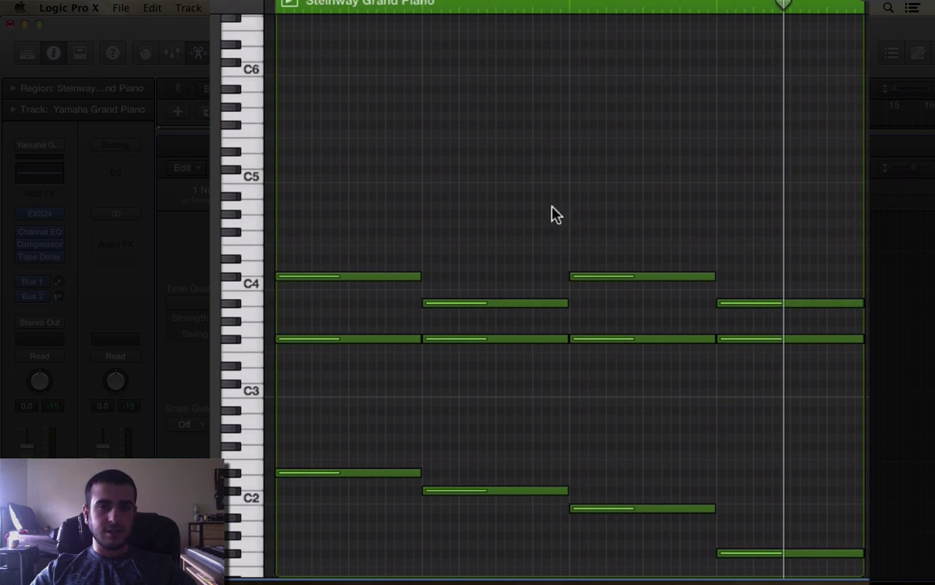
- Start a melody in bar 1 with one-beat notes D#5 on beat 3 and C#5 on beat 4
scroll(509, 99, up, 2)
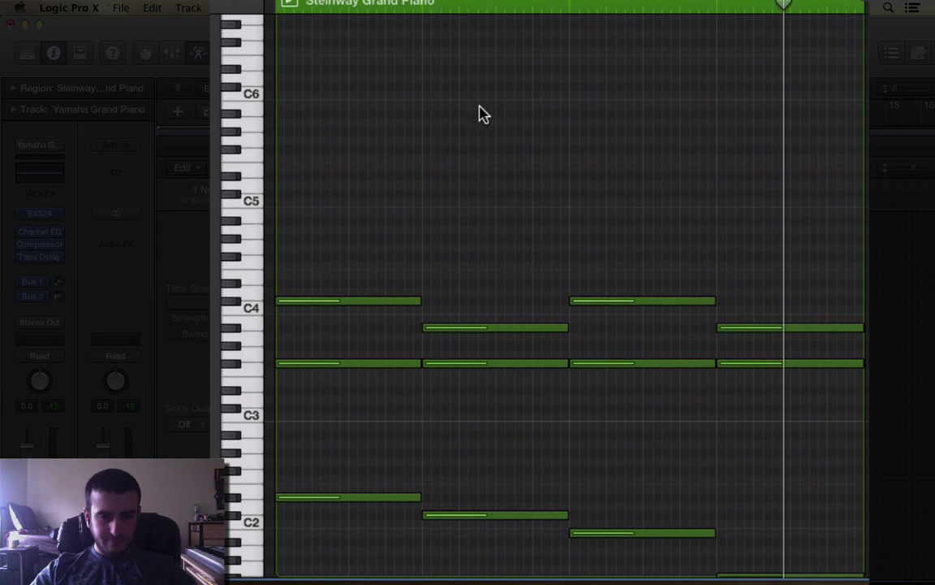
scroll(475, 126, up, 2)
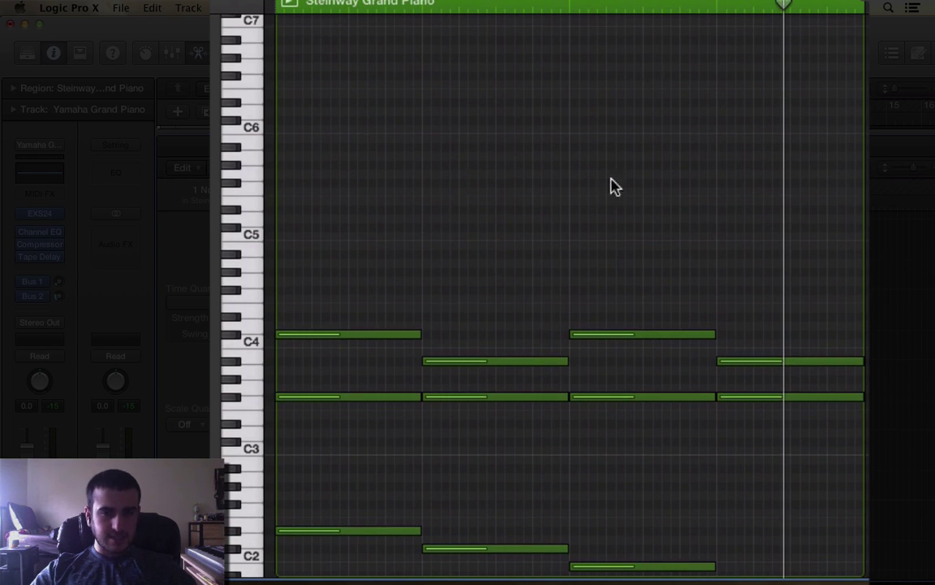
scroll(317, 127, up, 1)
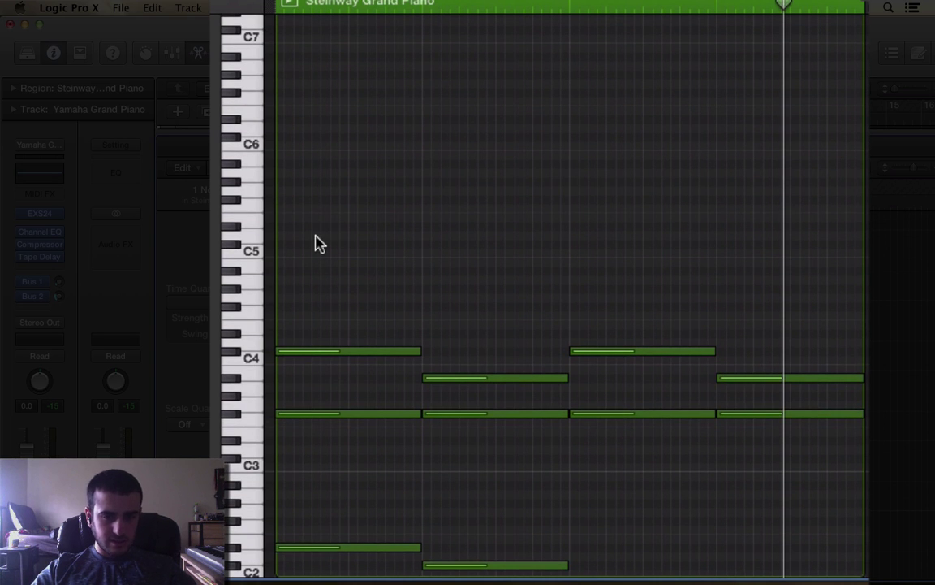
super+click(348, 199)
drag(368, 200, 366, 229)
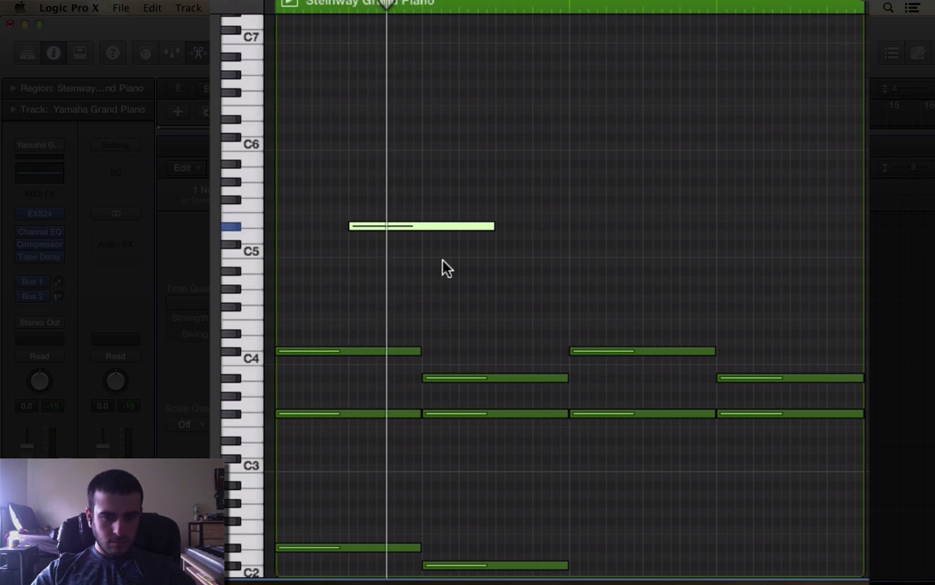
drag(487, 225, 383, 228)
super+click(396, 252)
drag(415, 258, 403, 247)
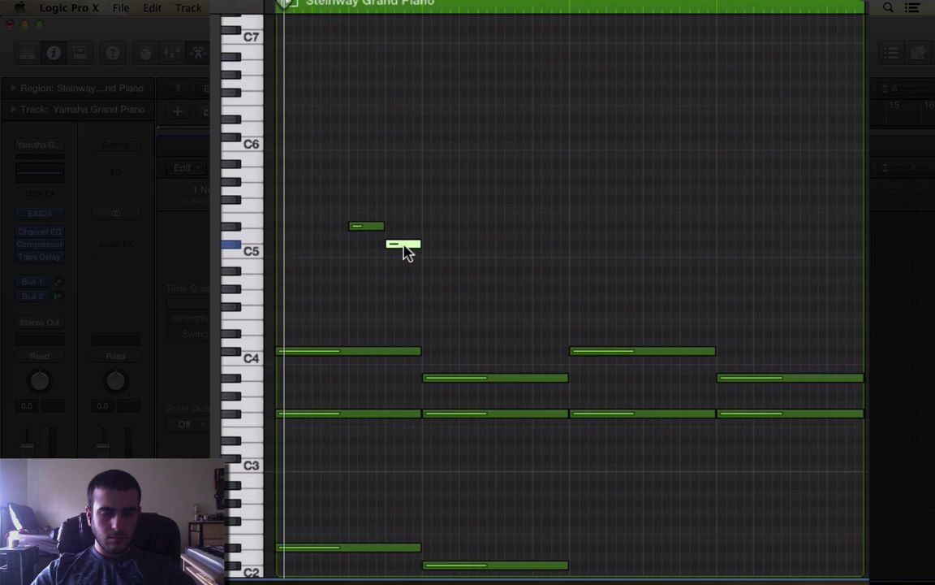
- Continue the melody from beat 3 of bar 2 with one-beat notes A#4, G#4, A#4, G#4 and F#4, spaced half a beat apart
click(445, 317)
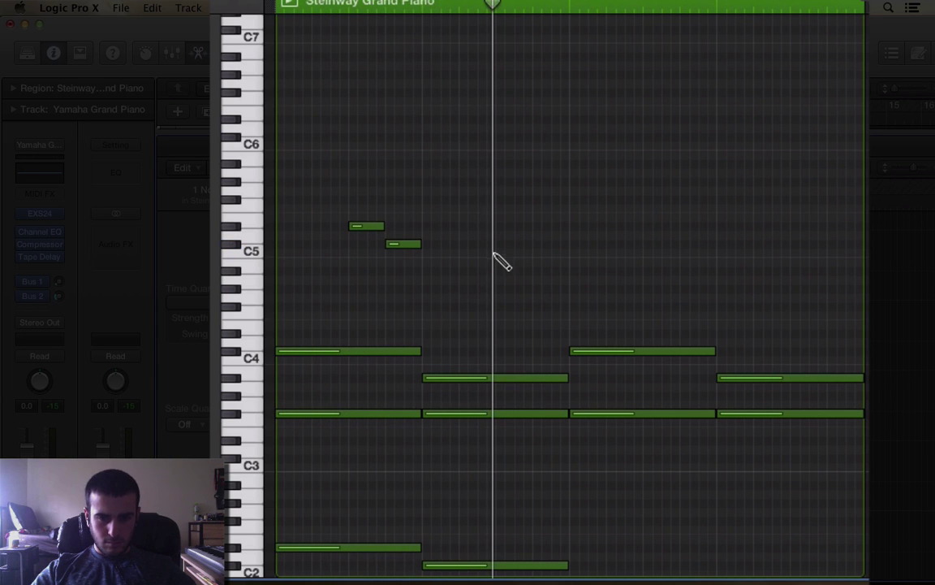
click(498, 271)
click(530, 289)
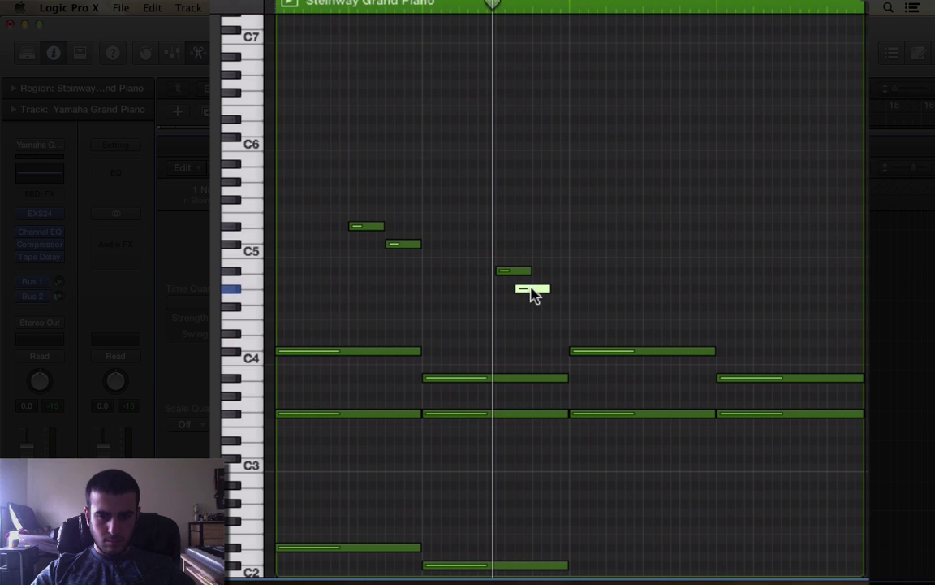
click(536, 271)
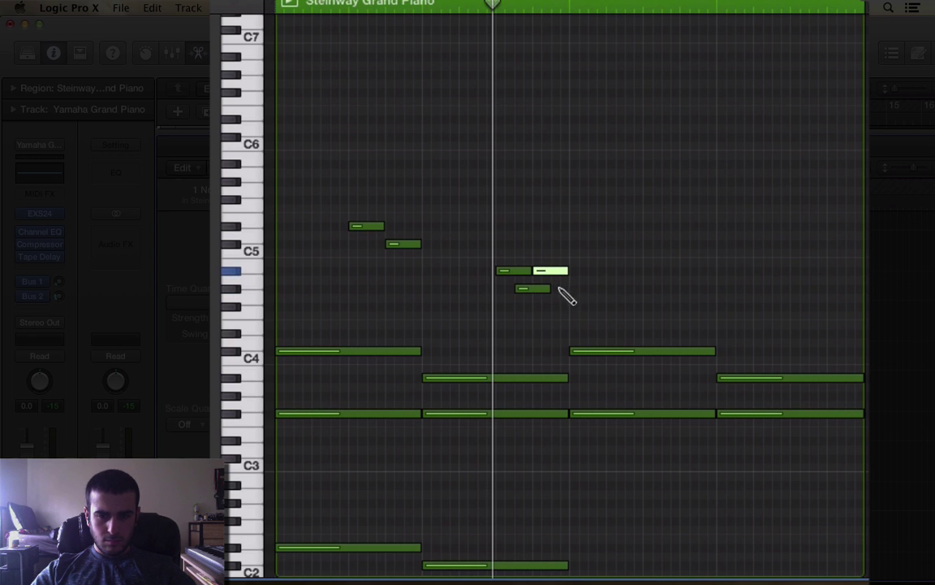
click(561, 288)
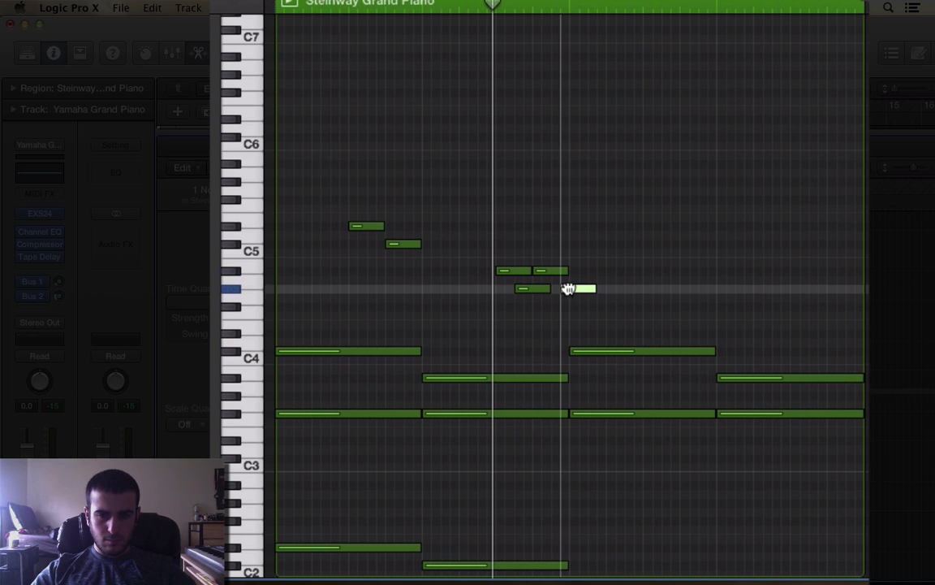
drag(564, 288, 555, 289)
click(571, 307)
key(space)
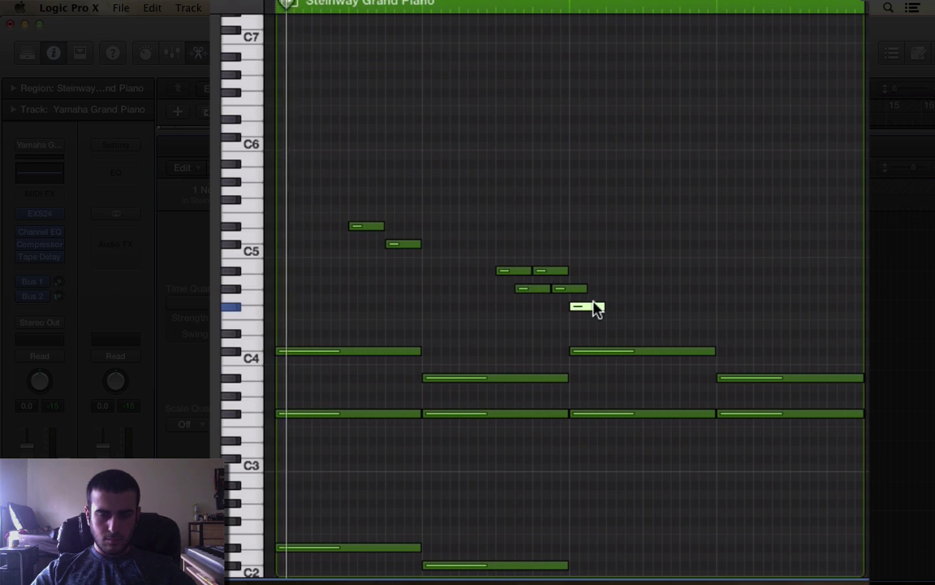
- Add melody notes G#4, A#4 and F#4 half a beat apart from beat 3 of bar 3 and play the pattern
click(646, 288)
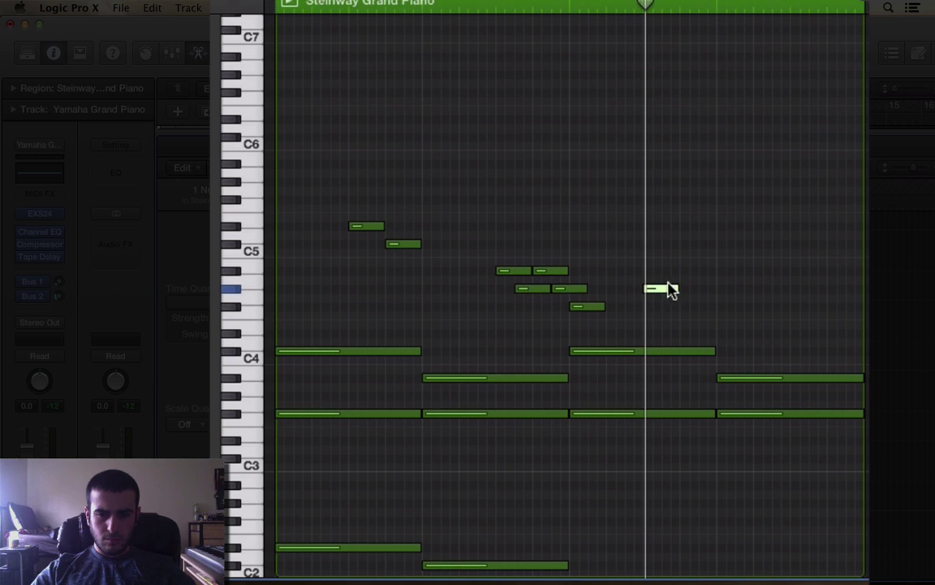
click(663, 270)
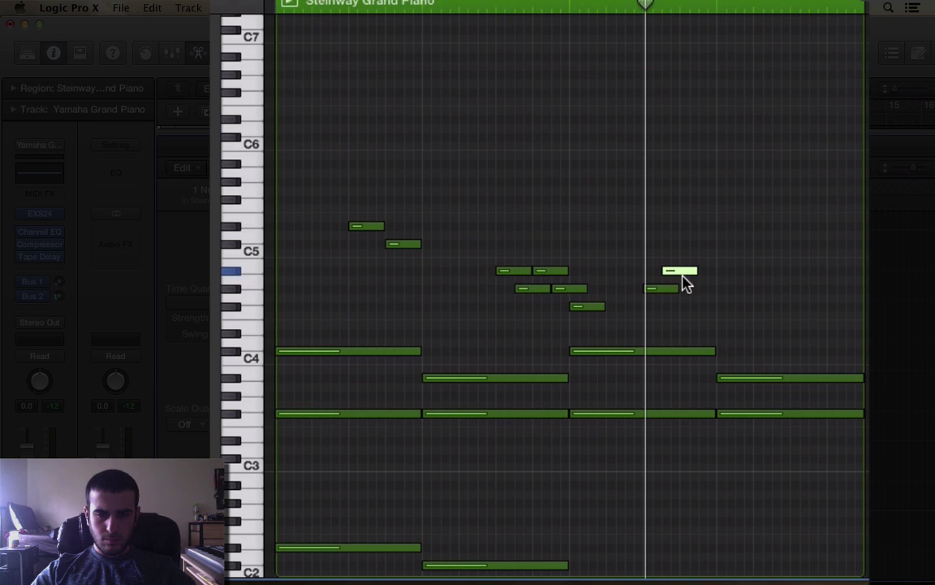
click(684, 289)
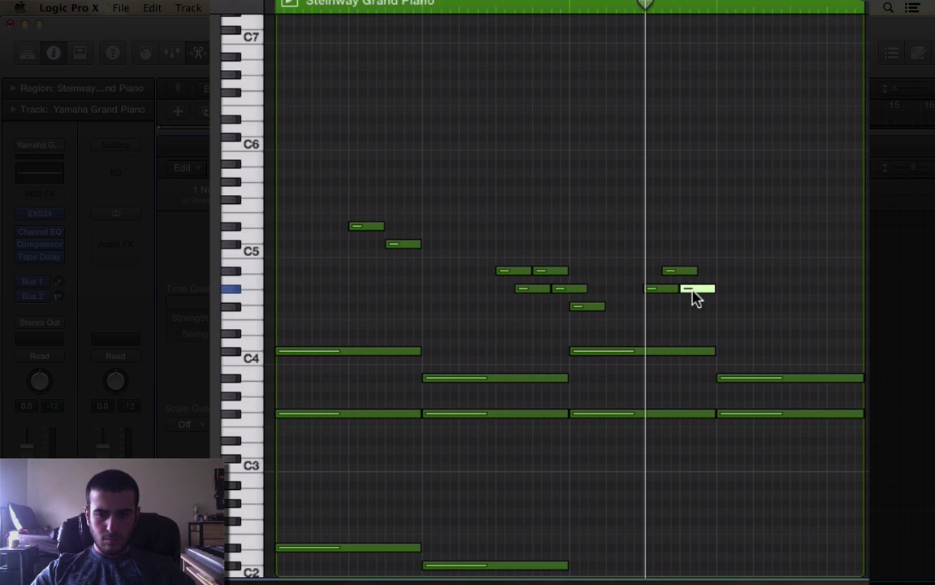
drag(695, 297, 693, 314)
key(space)
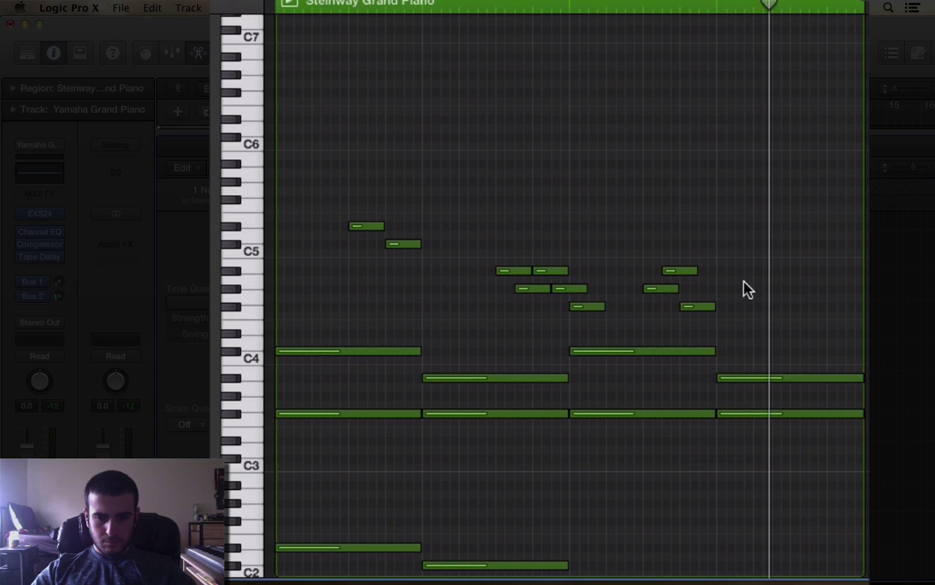
- Delete the three chord notes in bar 4 and lengthen the bar 3 chord notes to end at beat 3 of bar 4
scroll(747, 290, down, 4)
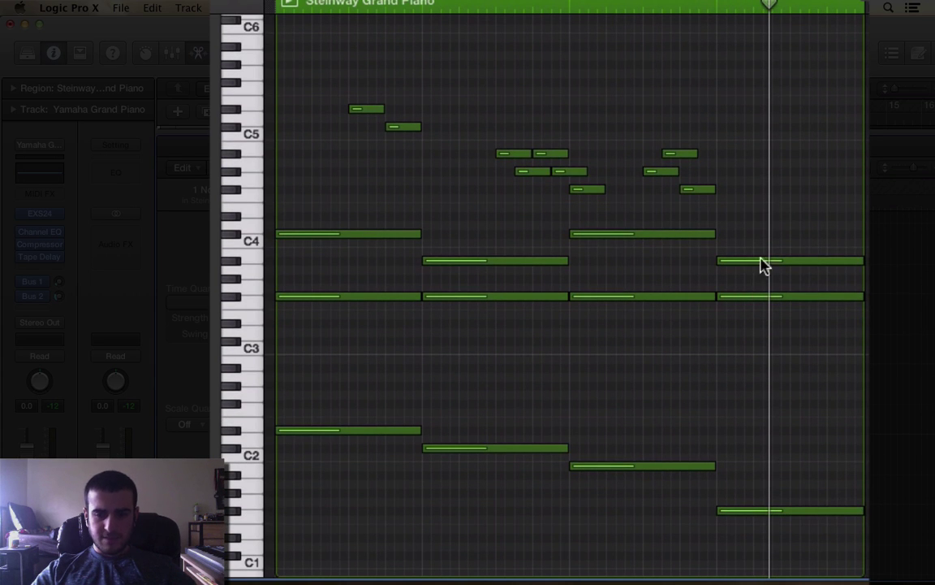
drag(761, 258, 762, 537)
key(Delete)
drag(694, 539, 857, 235)
key(space)
click(758, 380)
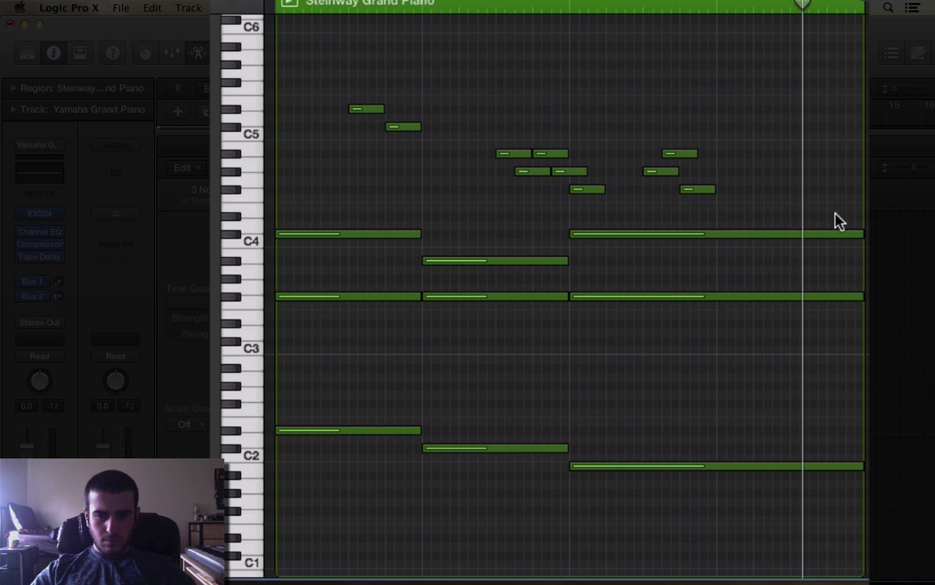
drag(834, 217, 835, 497)
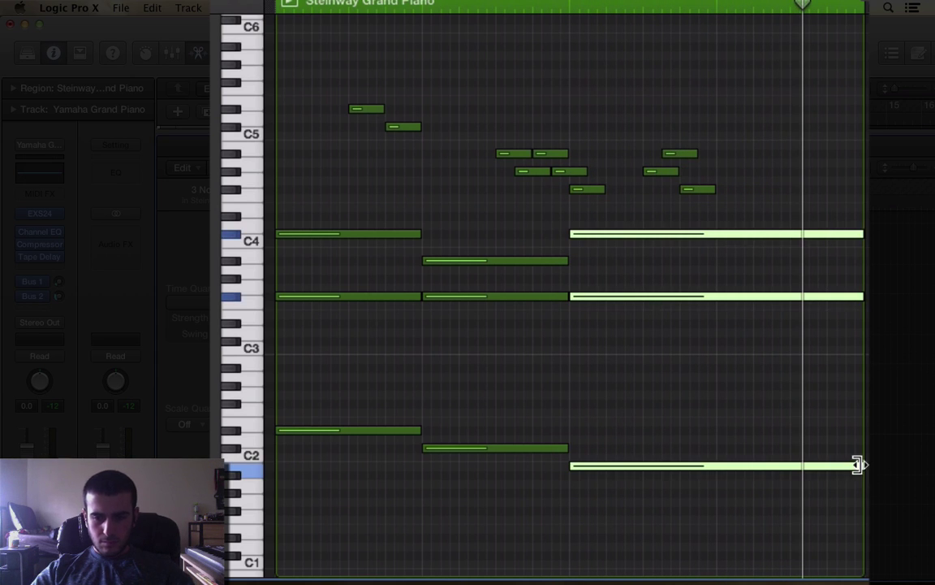
mouse_move(858, 464)
mouse_down()
mouse_move(785, 464)
mouse_move(778, 445)
mouse_move(643, 445)
mouse_up()
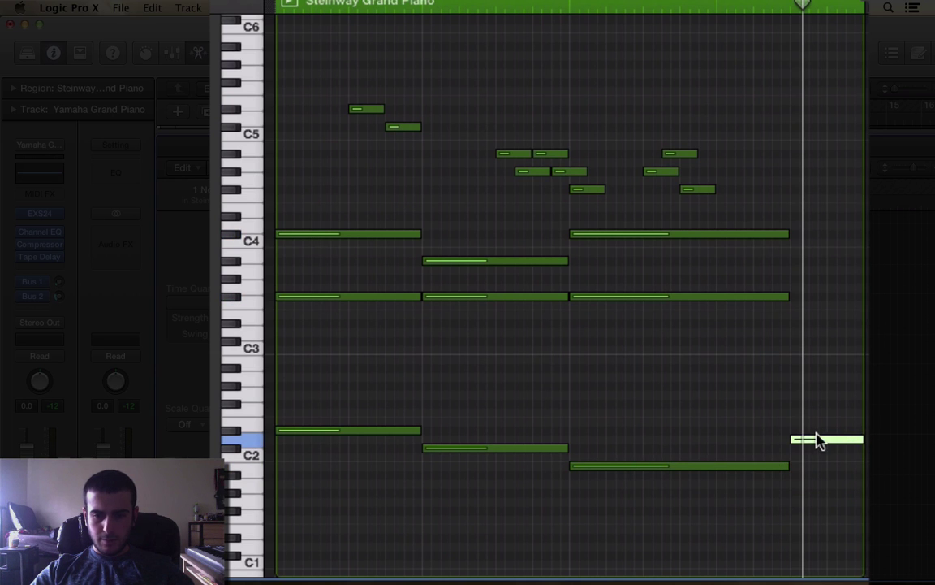
- Fill the last two beats of bar 4 with a C#2, F#3 and A#3 chord, and close the Piano Roll after playback
drag(821, 440, 818, 446)
click(798, 296)
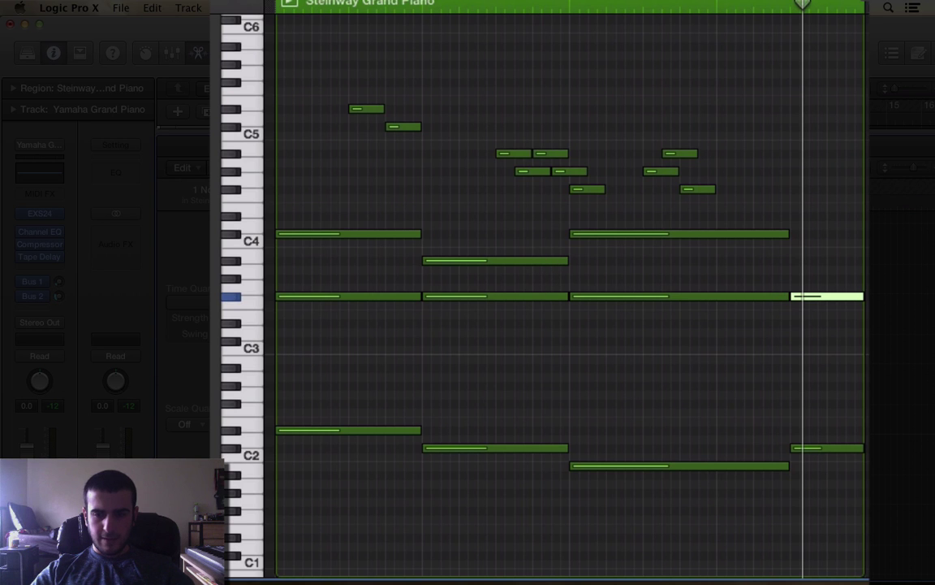
click(793, 260)
key(space)
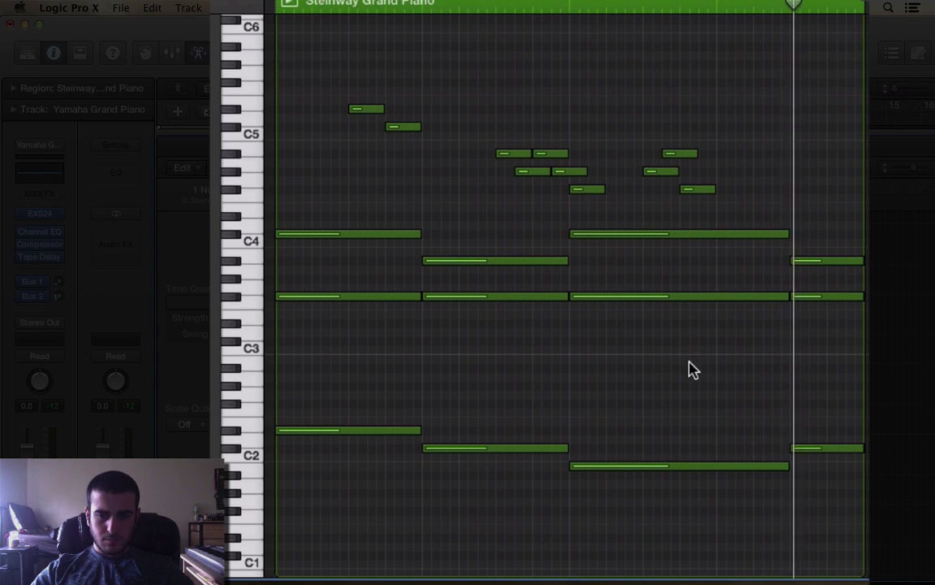
key(p)
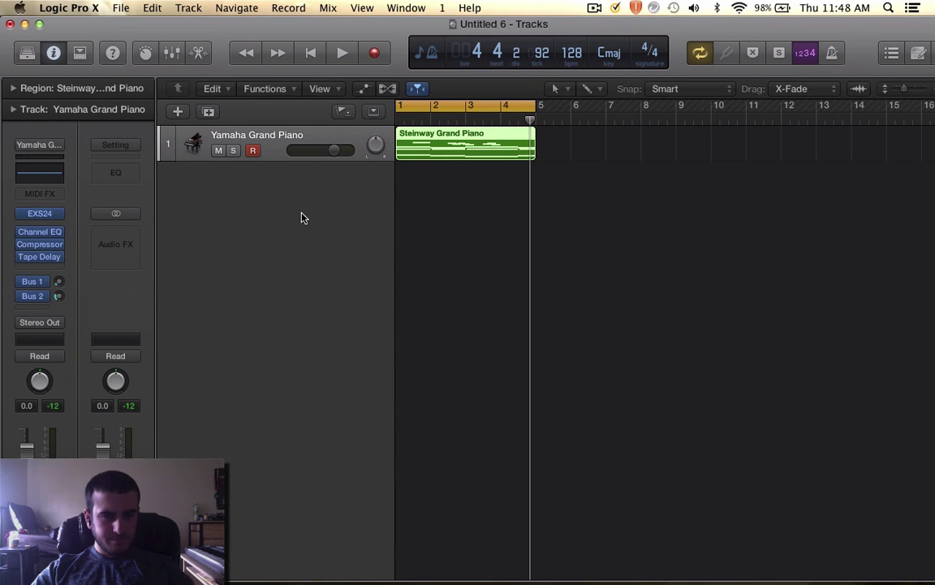
- Add a new software instrument track below the piano and load the stereo version of Lennar Digital's Sylenth1 on it
double_click(296, 200)
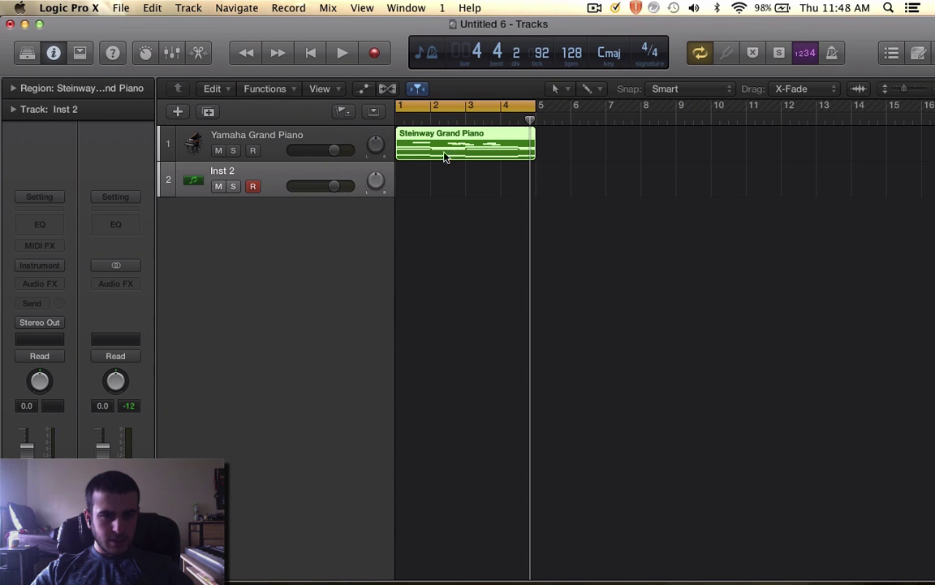
click(344, 178)
click(40, 266)
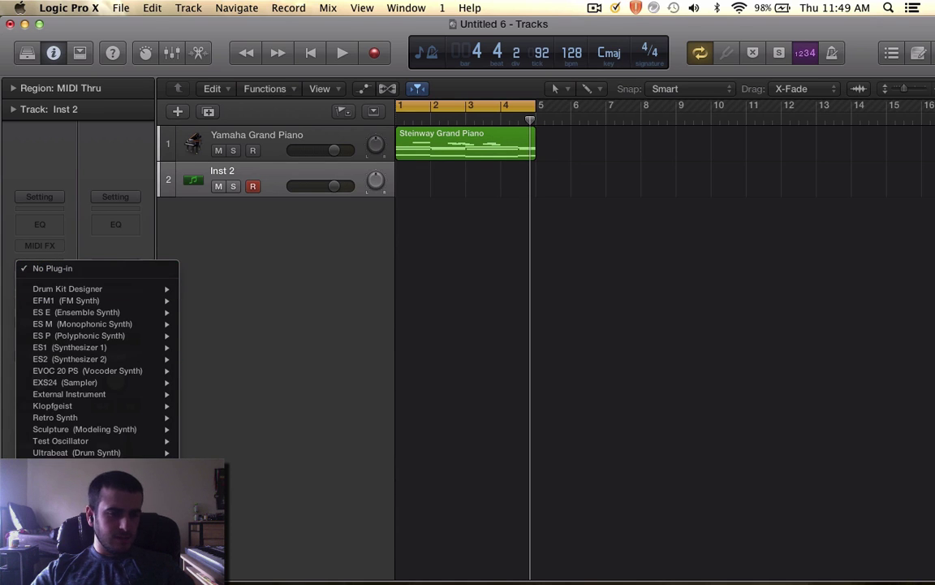
mouse_move(122, 498)
mouse_move(244, 534)
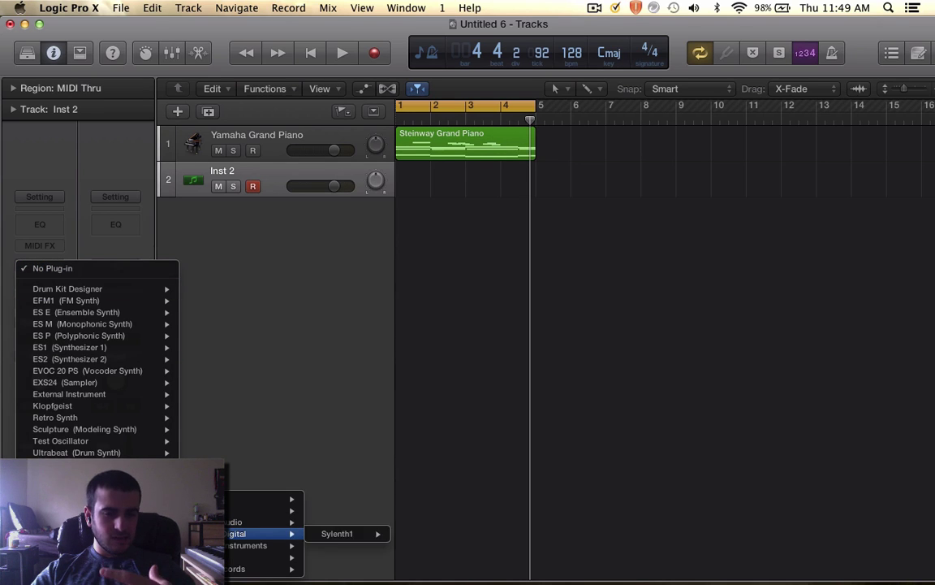
mouse_move(374, 534)
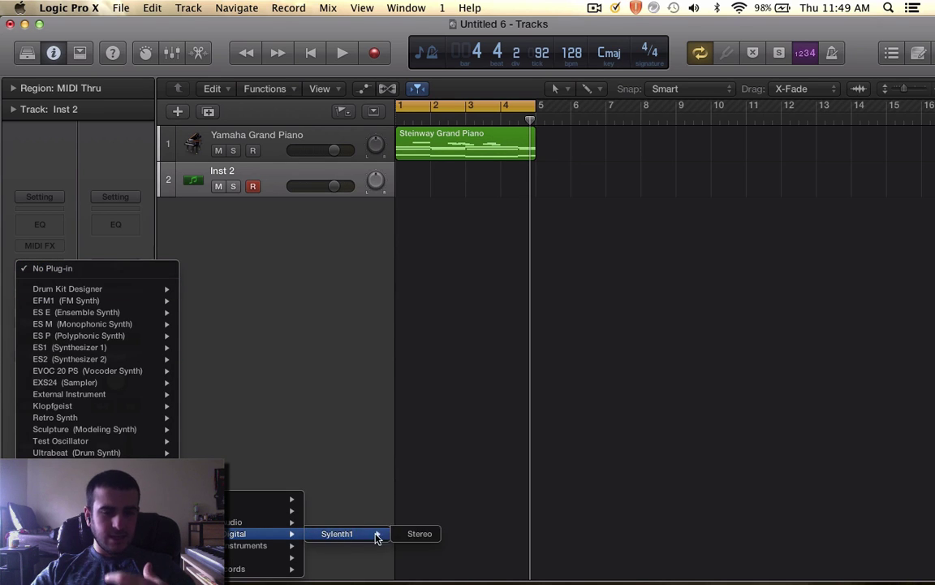
click(417, 535)
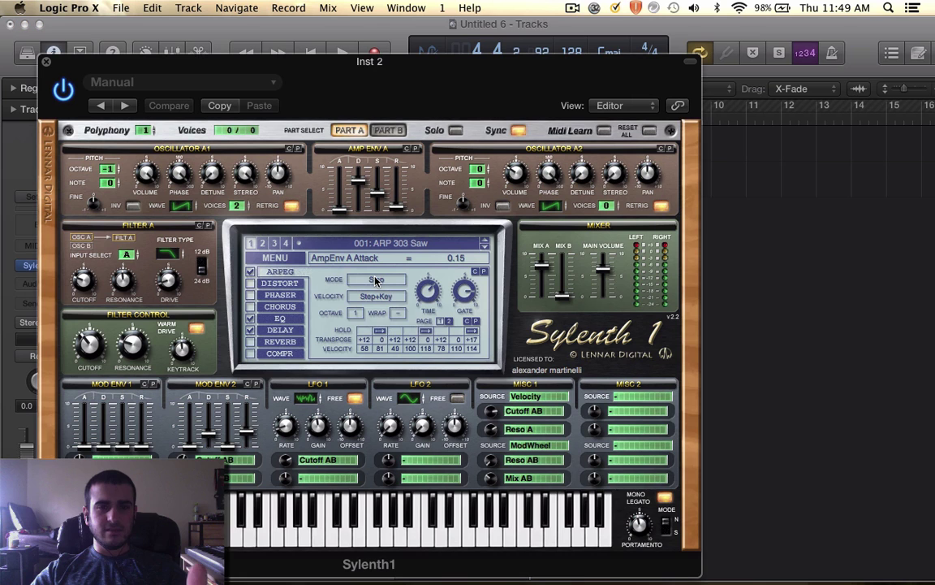
- Replace the ARP 303 Saw patch in Sylenth1 with a blank Init preset and close the plug-in window
double_click(338, 64)
drag(320, 64, 443, 66)
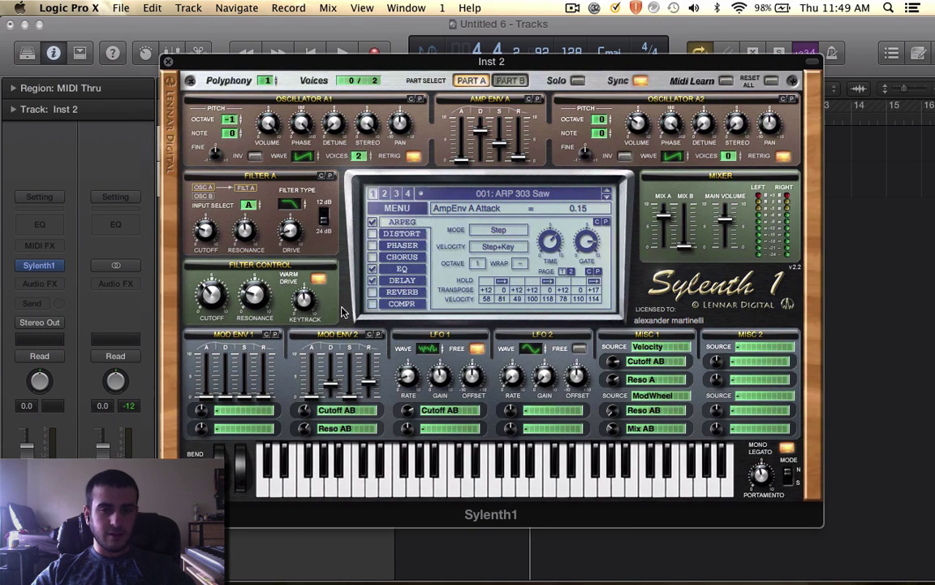
click(378, 208)
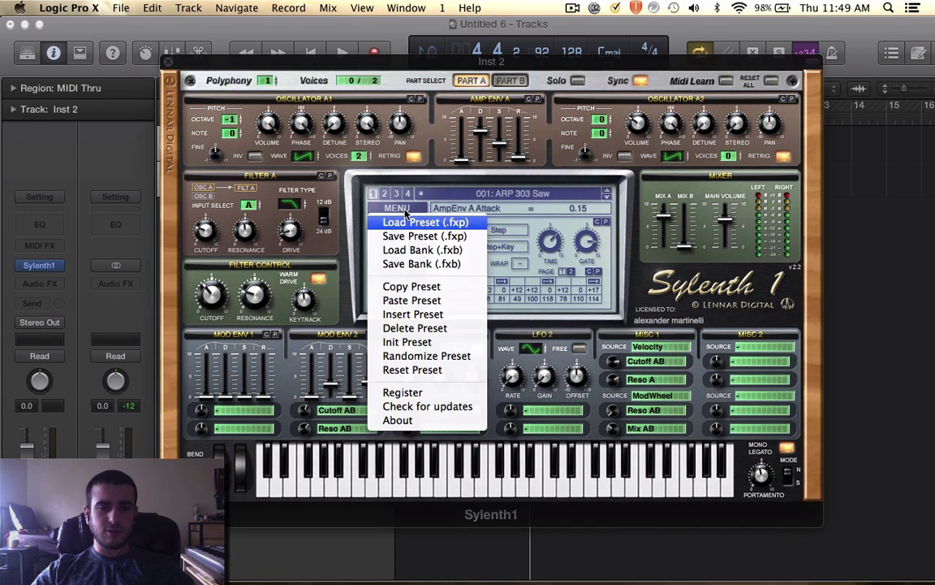
click(396, 315)
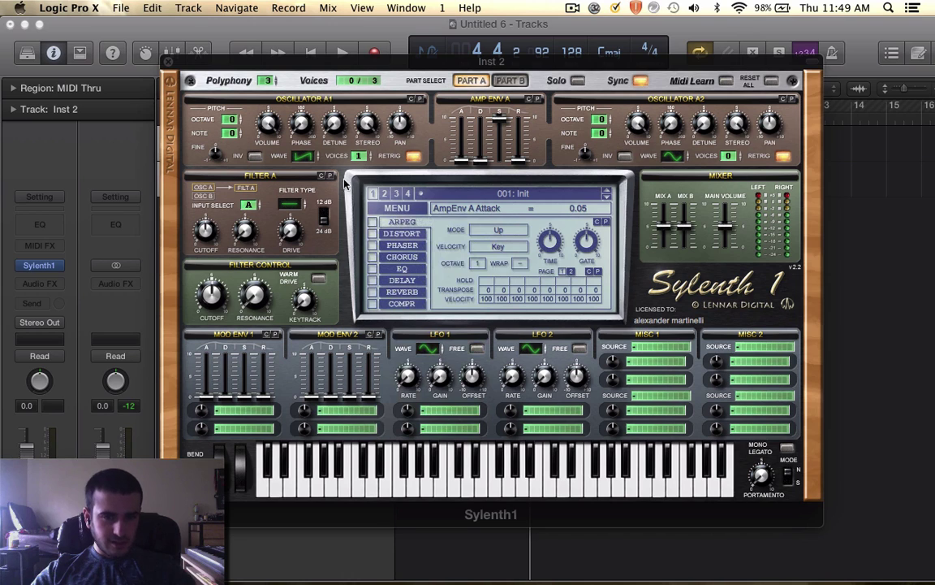
click(168, 62)
- Copy the four-bar piano region onto the Inst 2 track at bar 1, and add a duplicate track with the same Sylenth1 setup
click(422, 132)
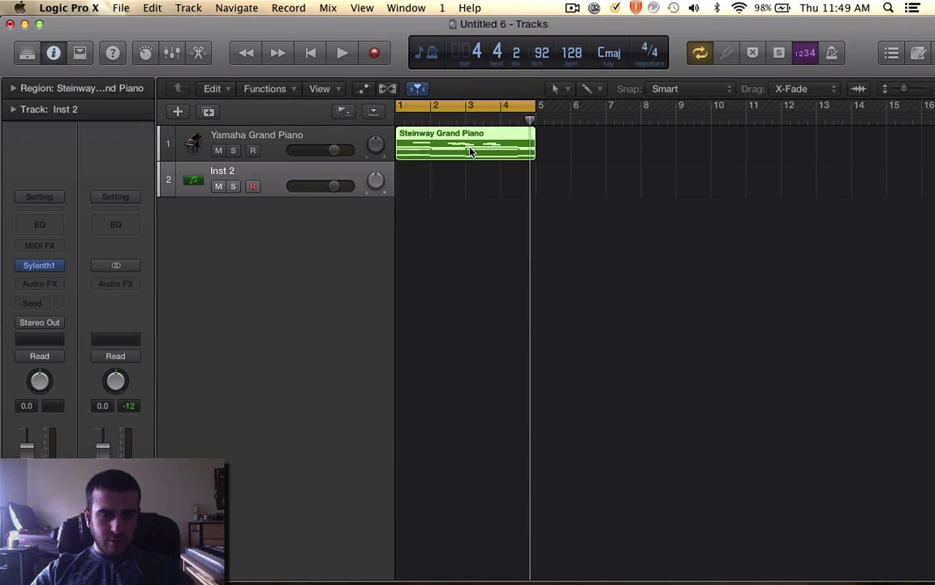
key(super+r)
click(560, 242)
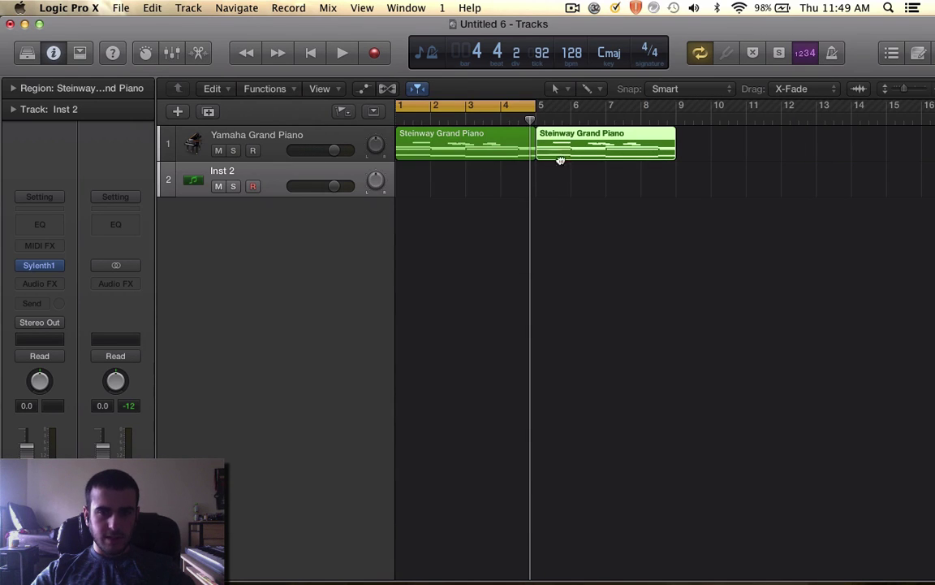
drag(560, 160, 421, 193)
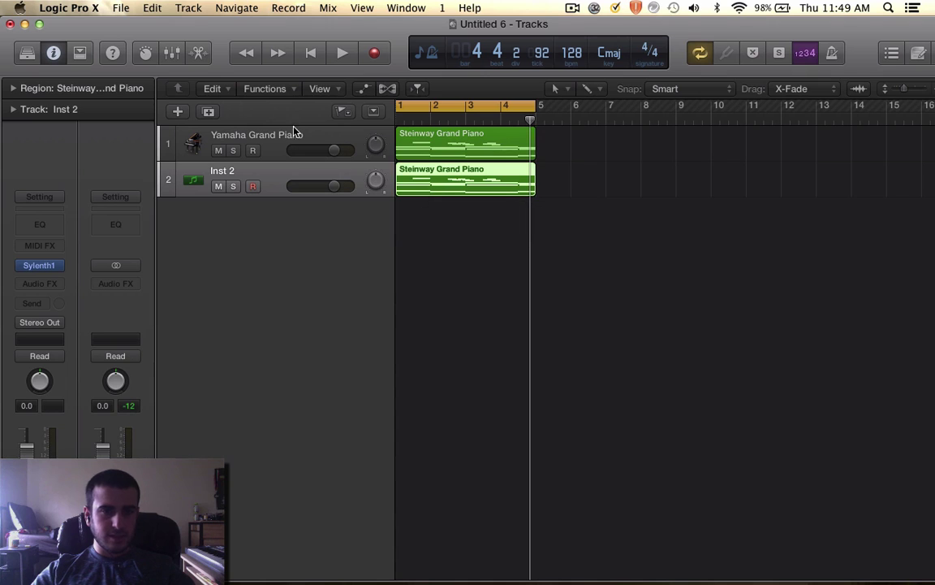
click(209, 112)
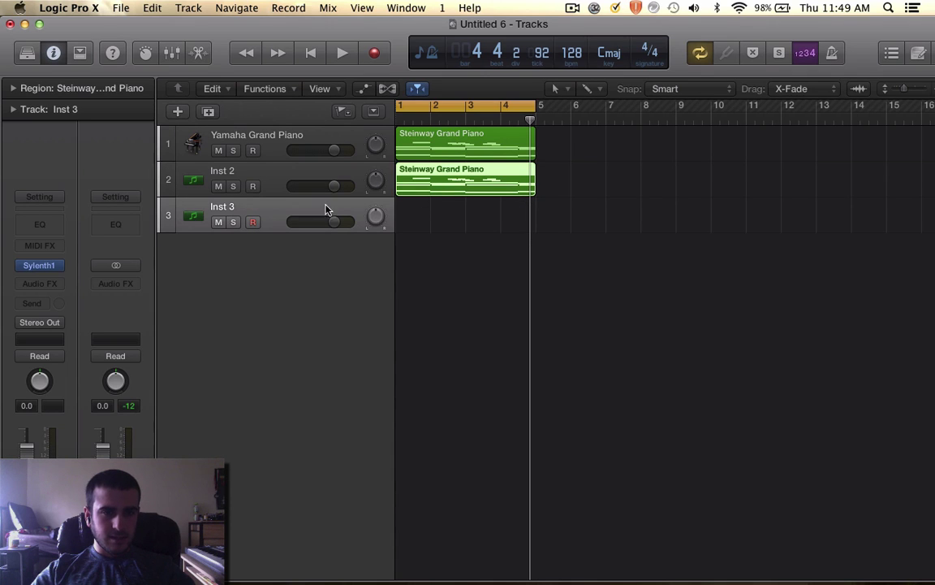
- Show the Inst 2 region in the Piano Roll, and lower the volumes of Inst 3 to -5.0 dB and Inst 2 to -6.6 dB
double_click(458, 181)
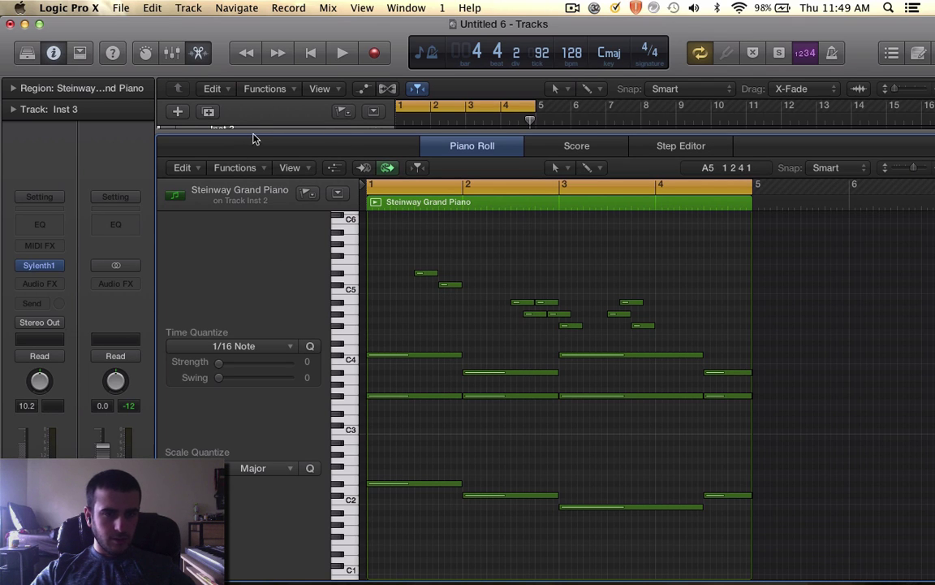
drag(254, 136, 241, 271)
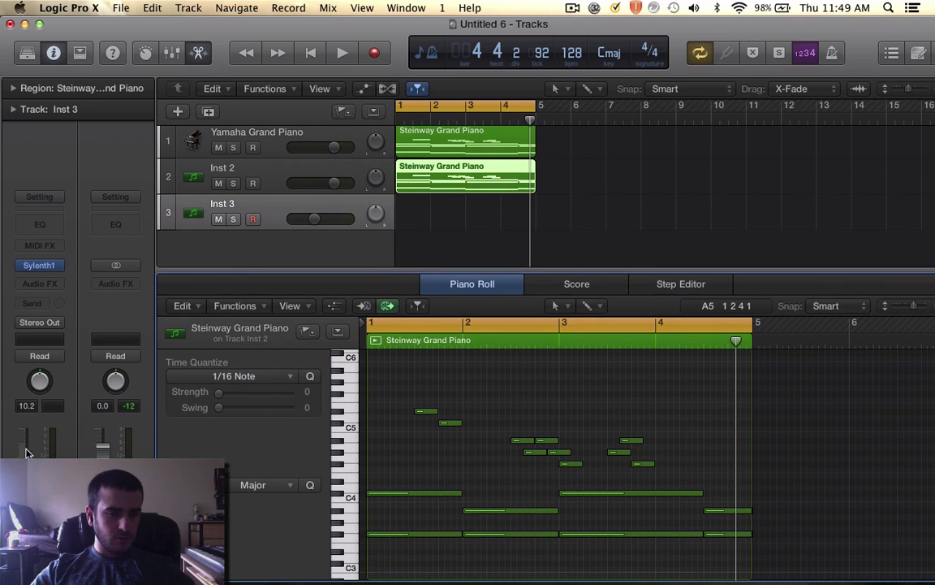
click(273, 166)
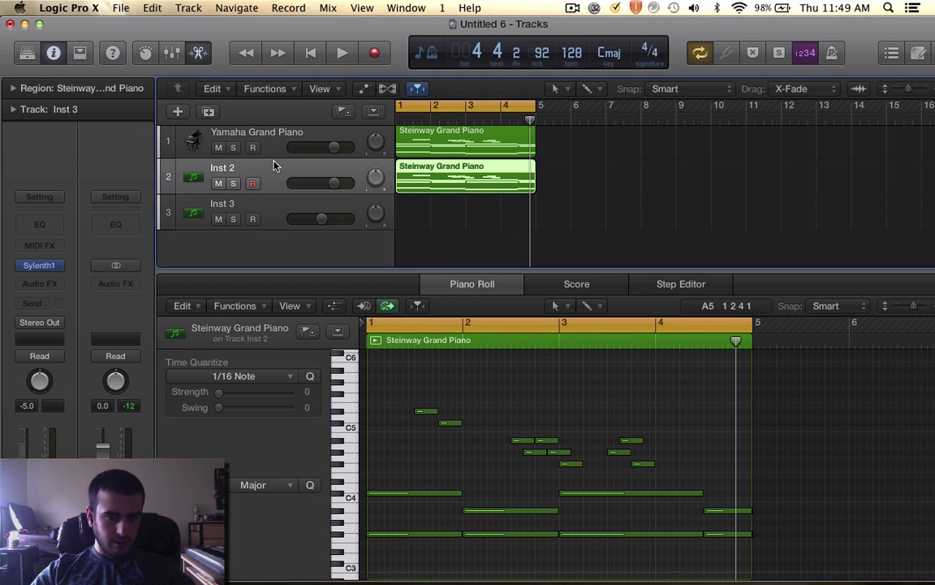
drag(335, 183, 321, 184)
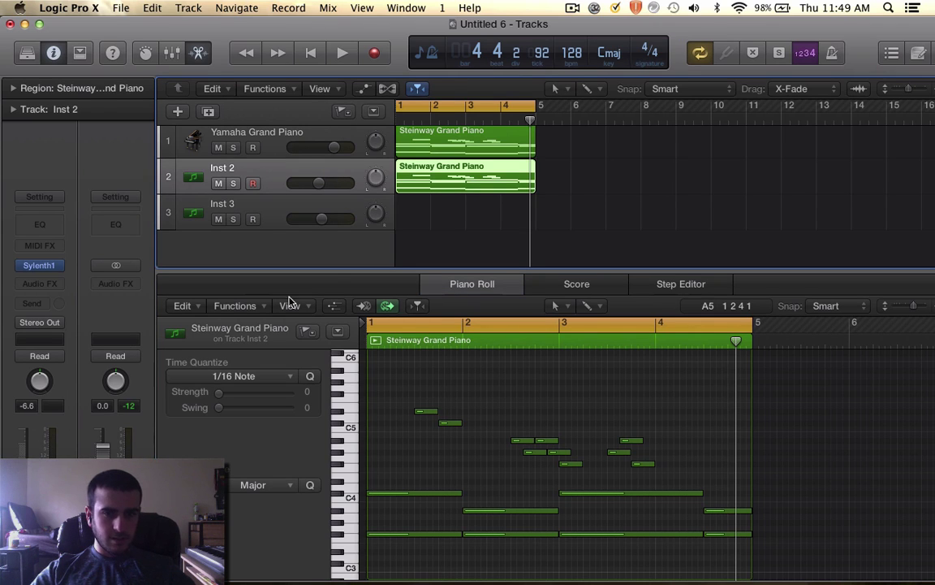
- Solo Inst 2 and cut all the melody notes above the chords from its region
key(s)
key(space)
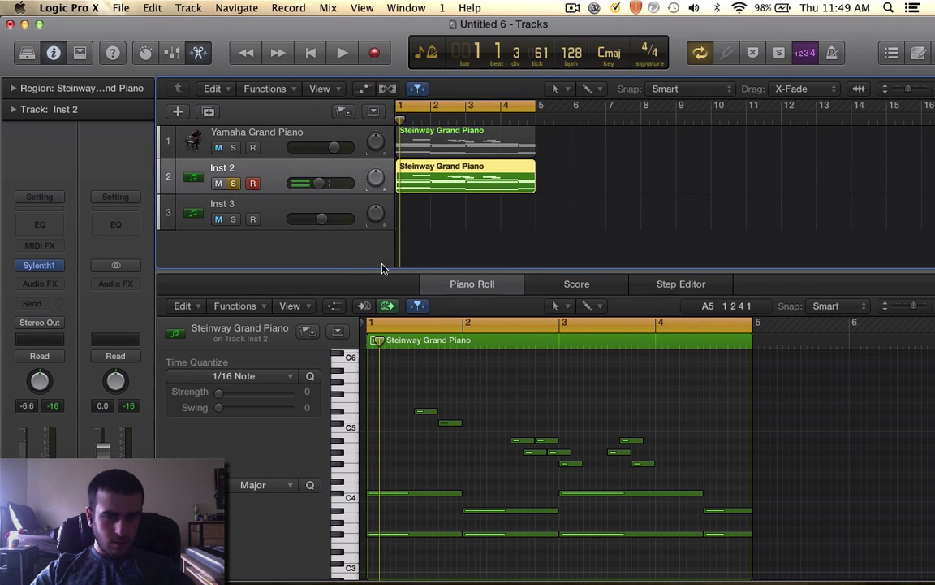
drag(405, 377, 685, 476)
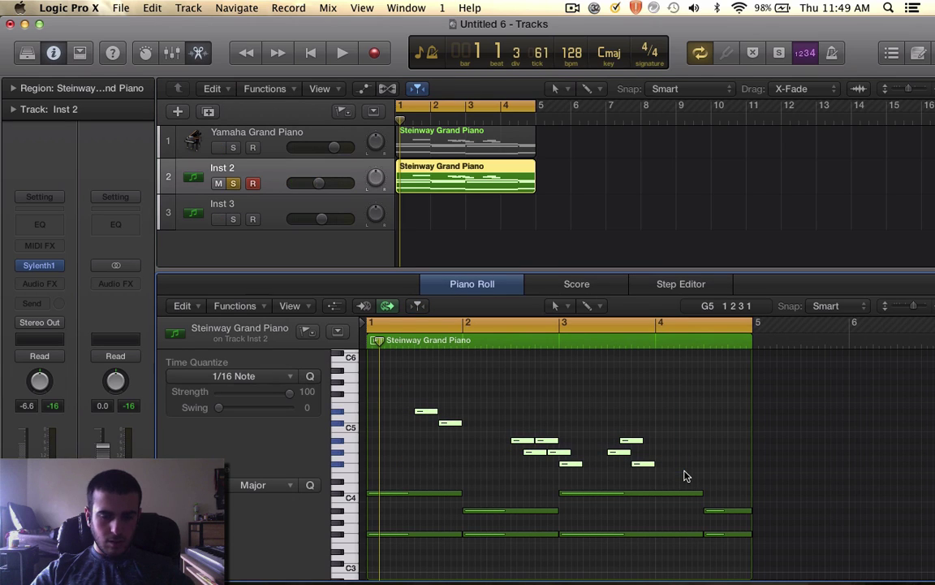
key(Delete)
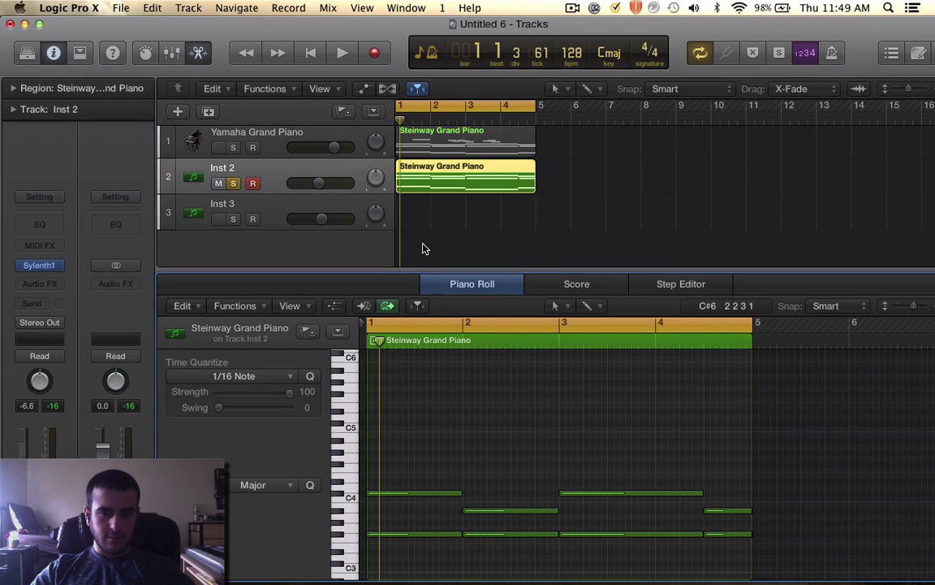
- Create an empty region on Inst 3 spanning bars 1 to 4, and take Inst 2 out of solo
click(411, 221)
click(414, 219)
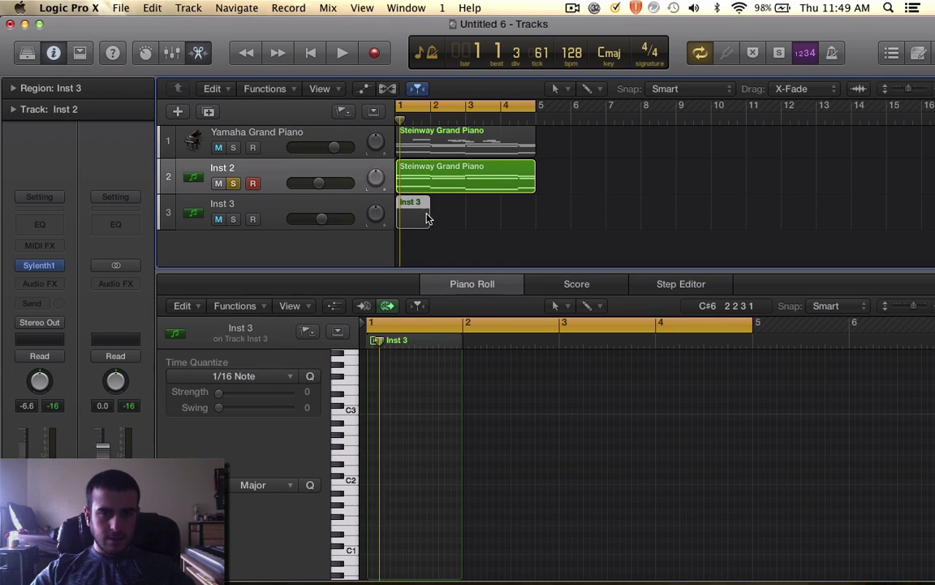
drag(430, 219, 535, 219)
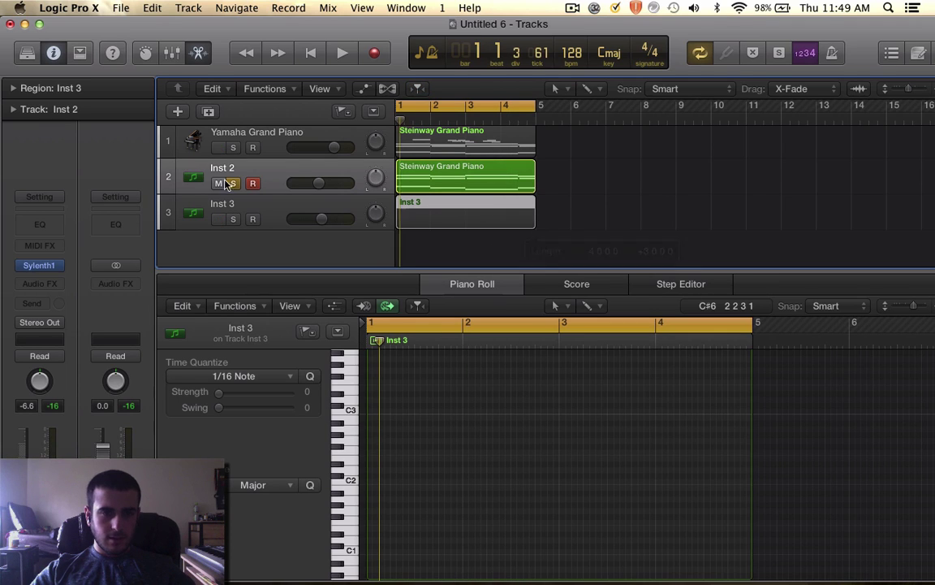
click(234, 184)
- Paste the melody notes into the Inst 3 region and move the region to start at beat 3 of bar 1
click(415, 215)
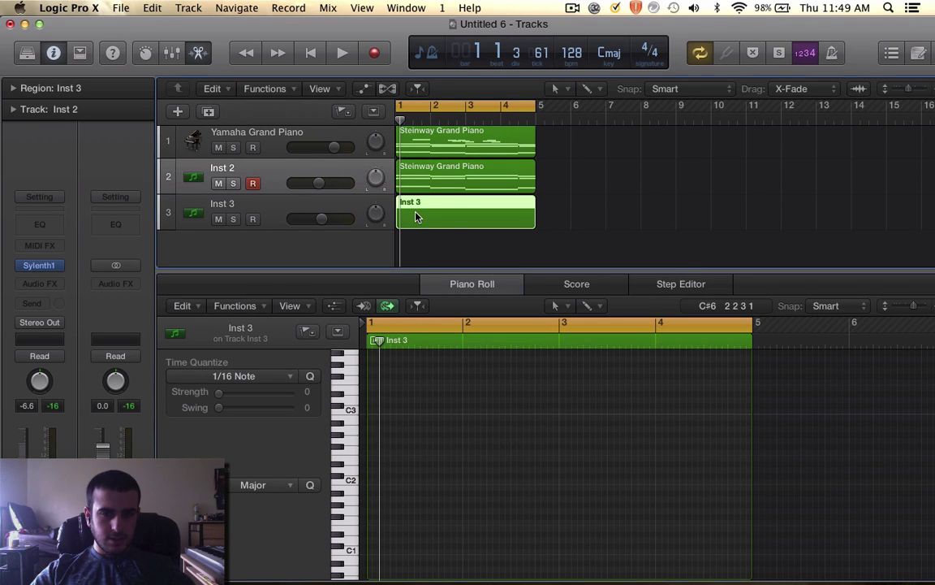
drag(388, 344, 364, 344)
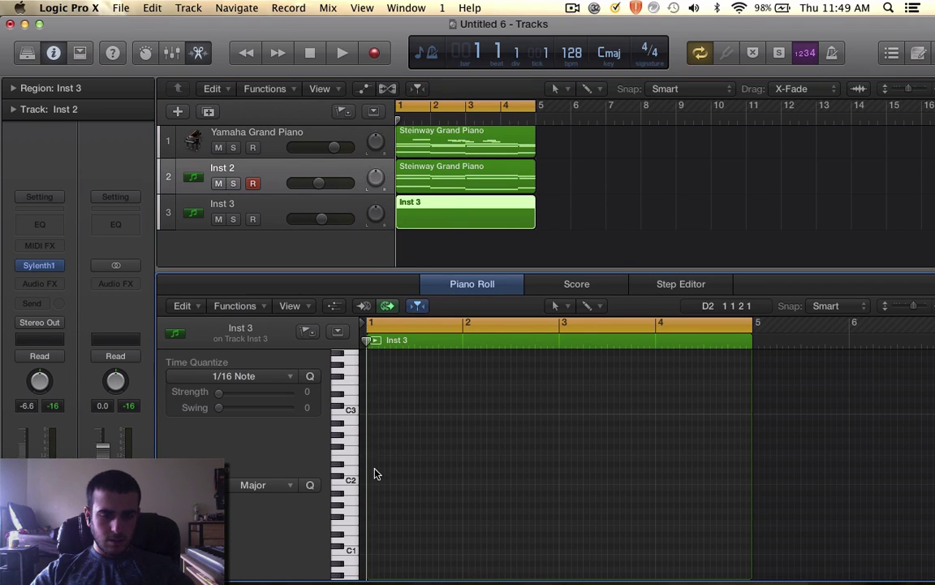
key(super+v)
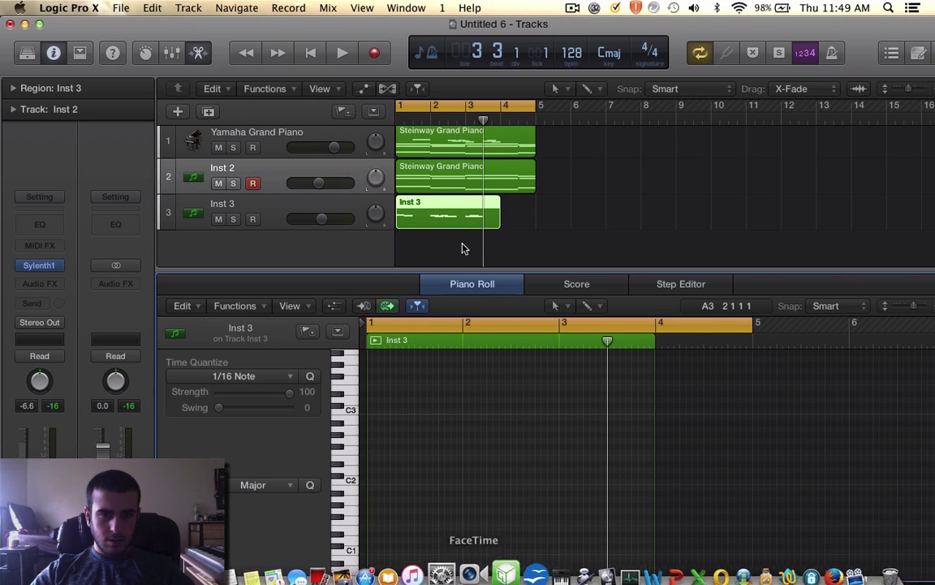
scroll(463, 232, up, 5)
scroll(463, 232, down, 3)
drag(461, 220, 522, 217)
scroll(521, 217, down, 3)
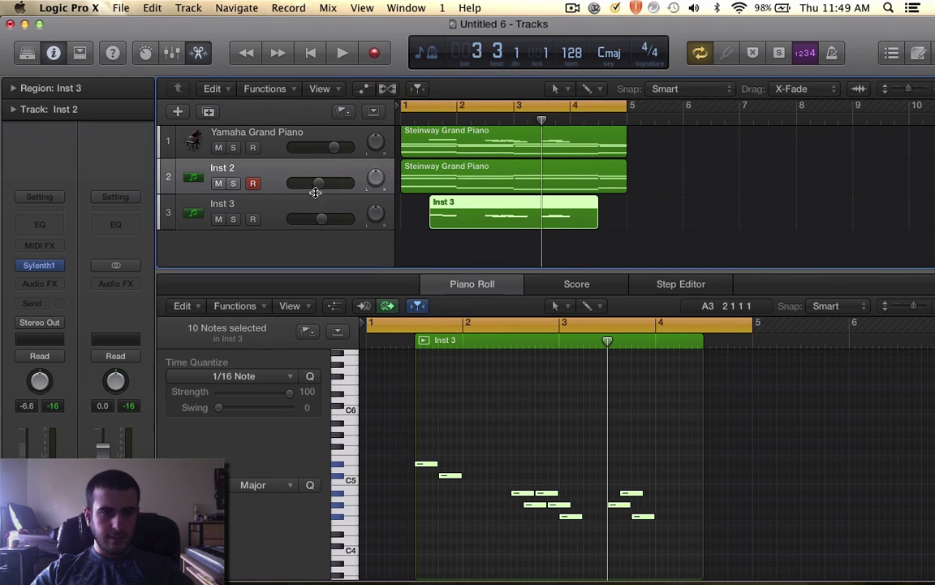
- Mute Inst 3 and the Yamaha Grand Piano, and lower the Inst 2 volume to about -15.2 dB while checking its playback
click(218, 220)
click(285, 180)
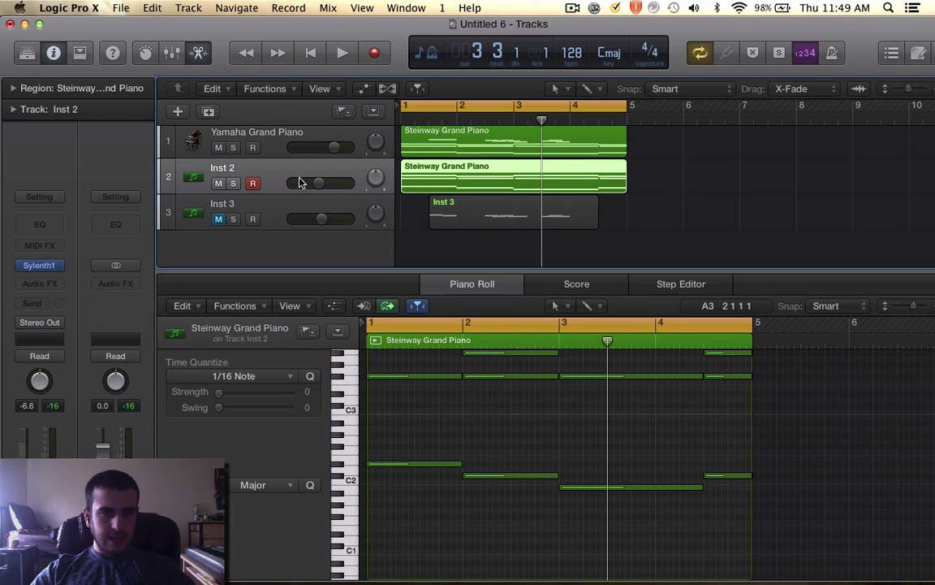
drag(318, 183, 307, 183)
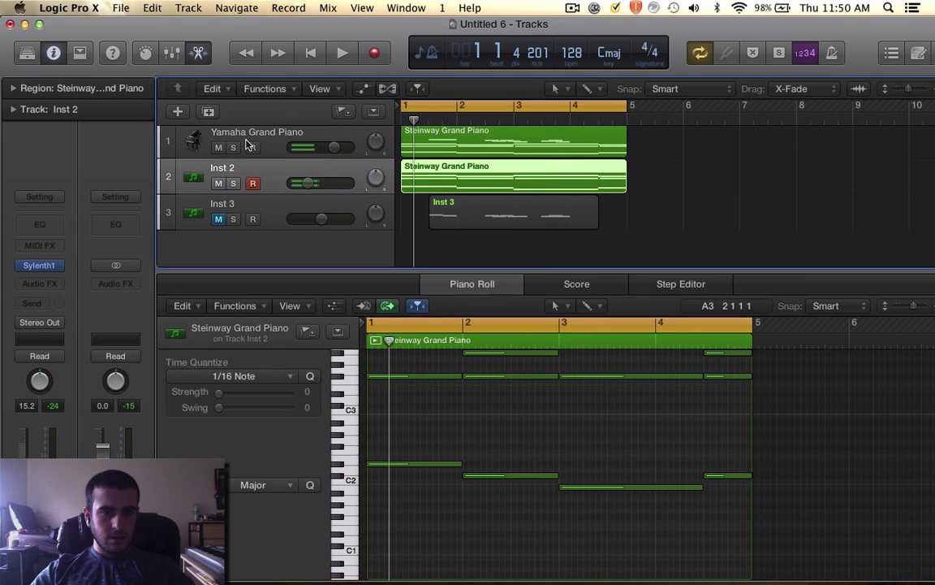
click(219, 146)
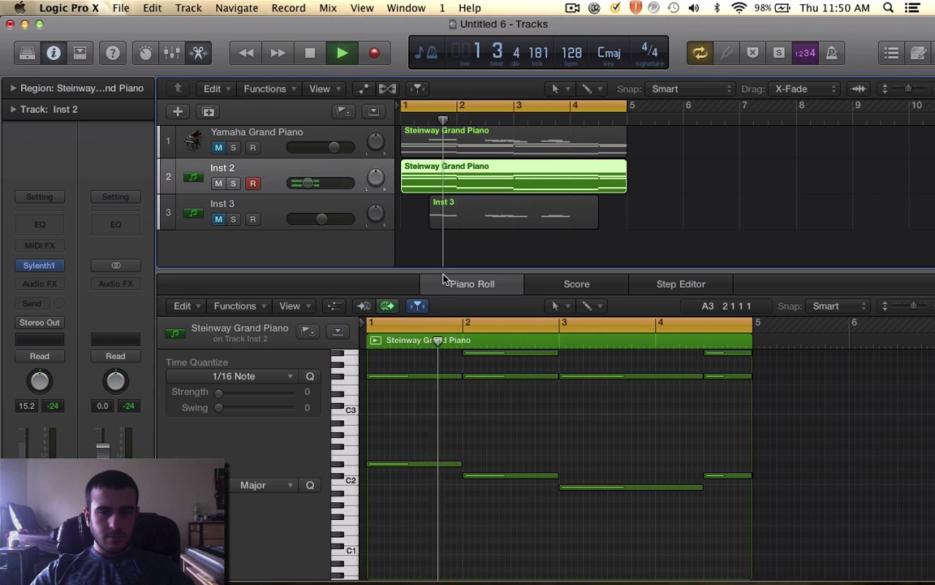
drag(445, 271, 445, 185)
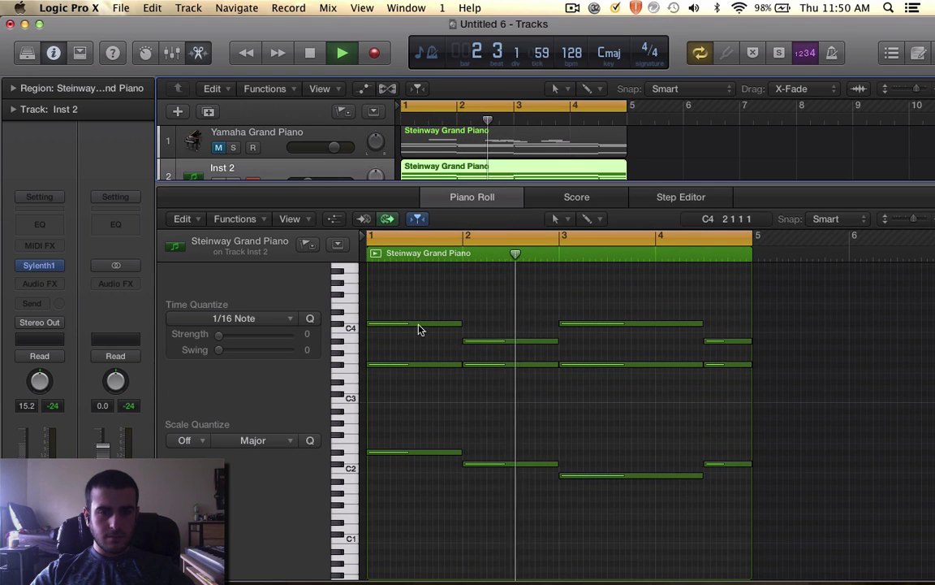
- In Inst 2's Sylenth1, set oscillators A1 and A2 to 8 voices with retrigger off, adjust A1's detune, and give A2 a saw wave
click(37, 265)
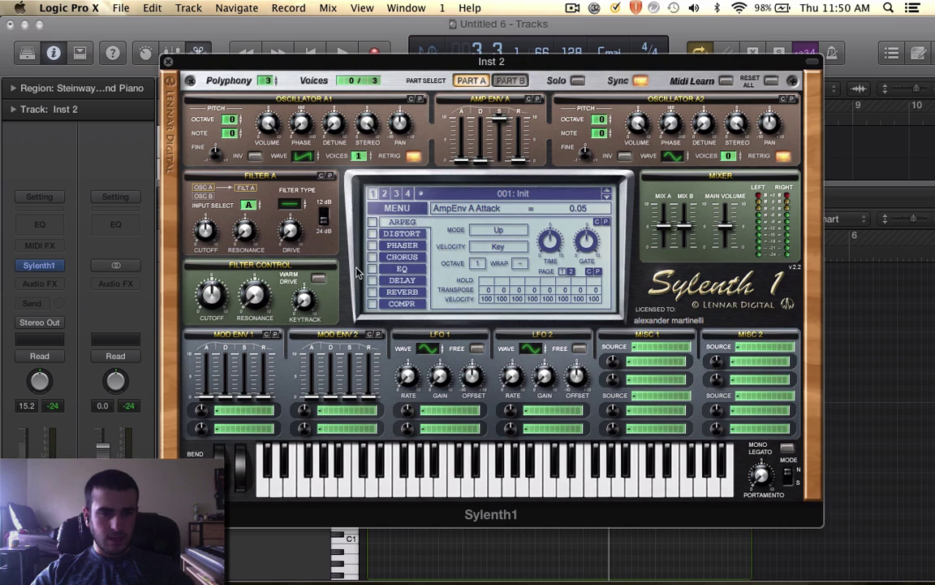
drag(357, 156, 401, 172)
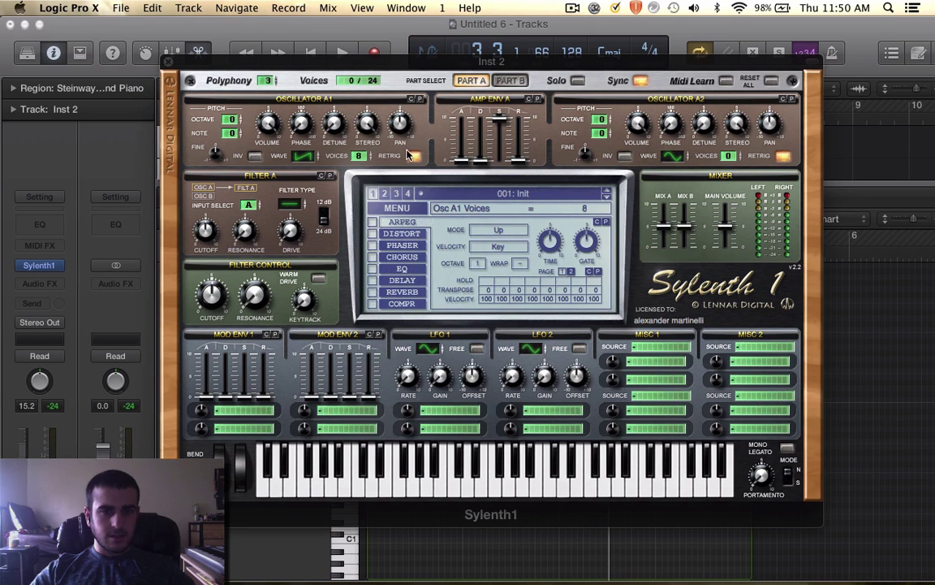
drag(334, 122, 344, 103)
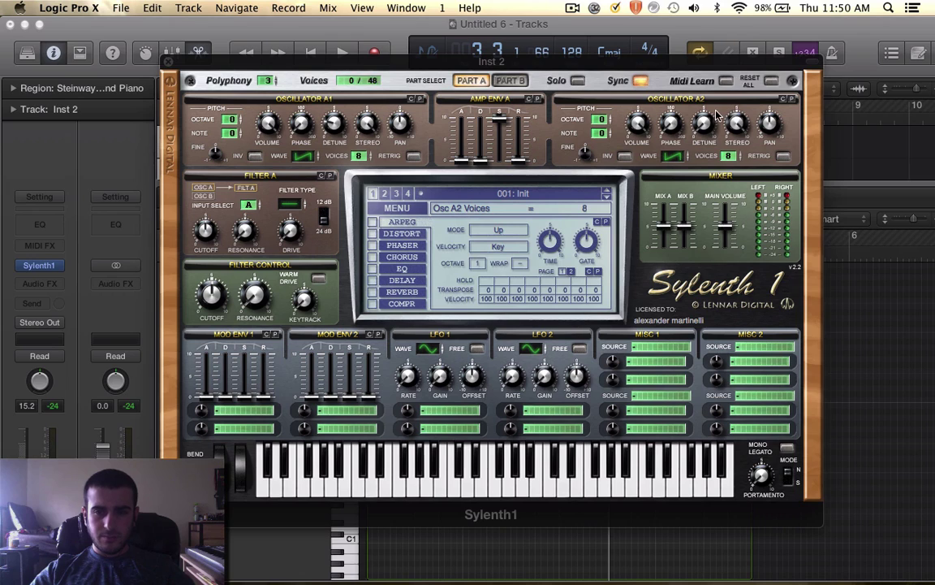
- Play the chords, adjust oscillator A2's detune and set its octave to +1
key(space)
drag(680, 149, 703, 87)
click(604, 120)
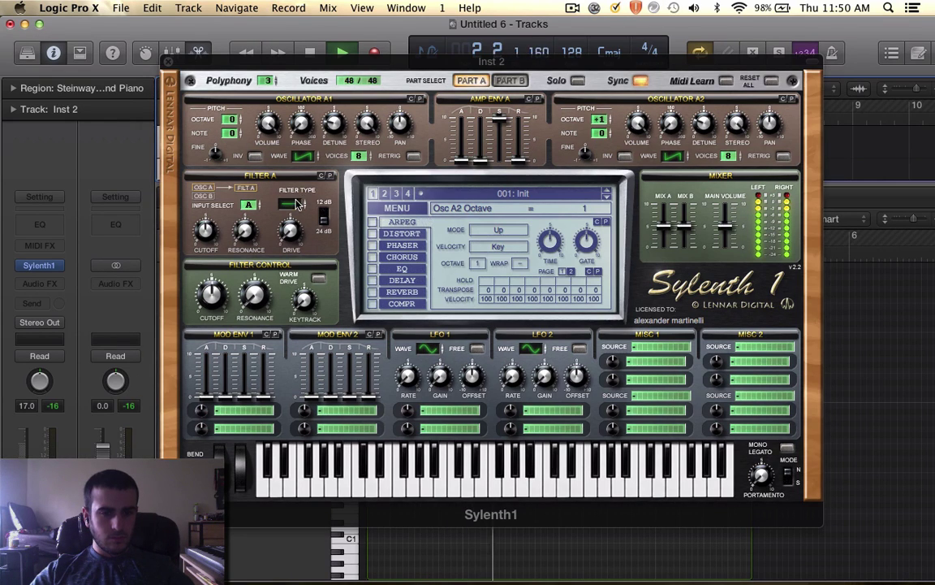
- Set Filter A to Lowpass with a cutoff of 62.20 Hz
drag(296, 202, 293, 190)
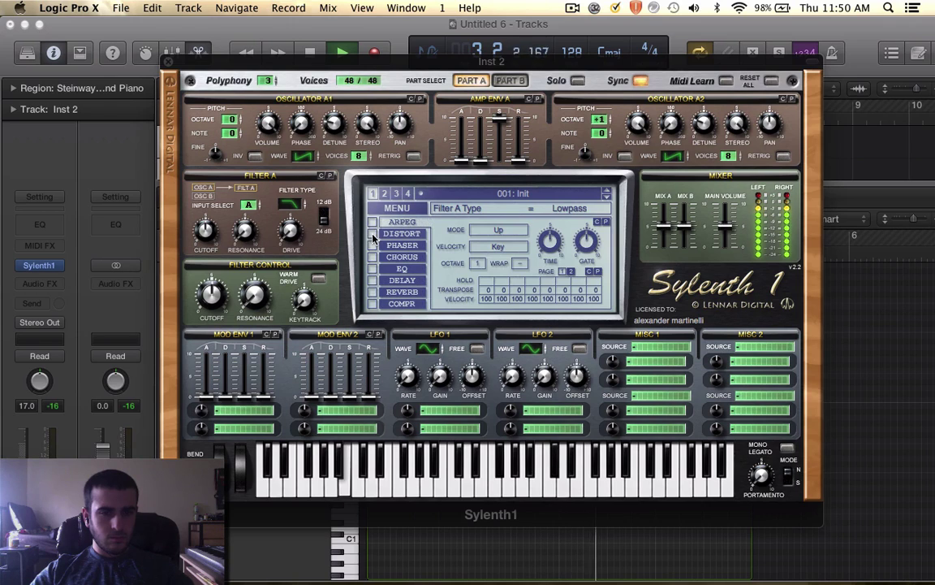
drag(214, 250, 208, 255)
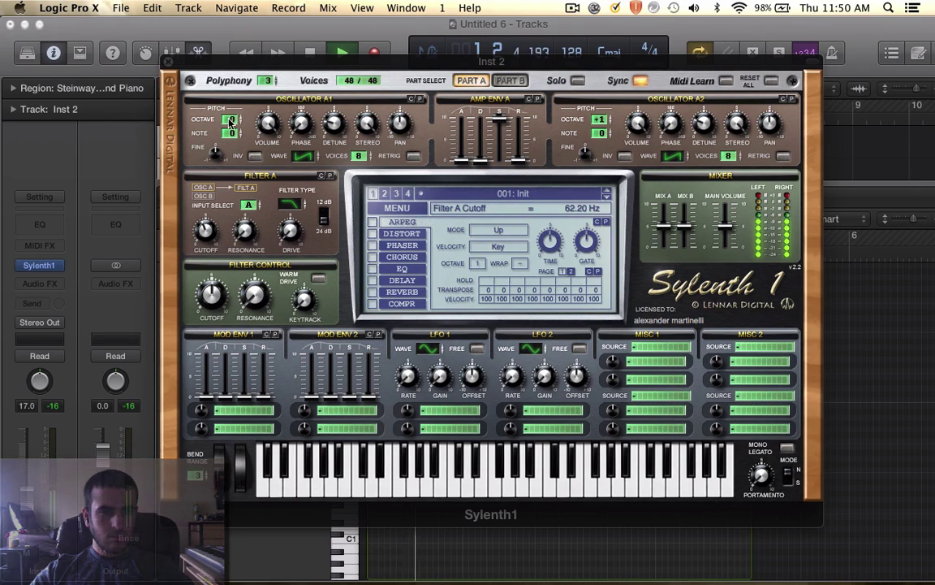
- Set the octave to -1 for oscillator A1 and 0 for A2, and set the filter control cutoff to 312.34 Hz
drag(230, 122, 230, 127)
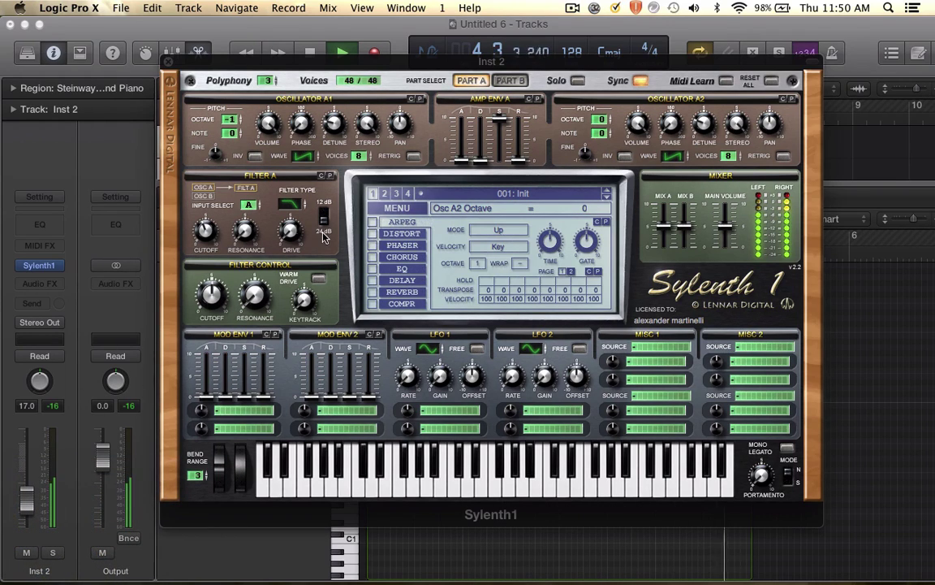
drag(212, 298, 215, 292)
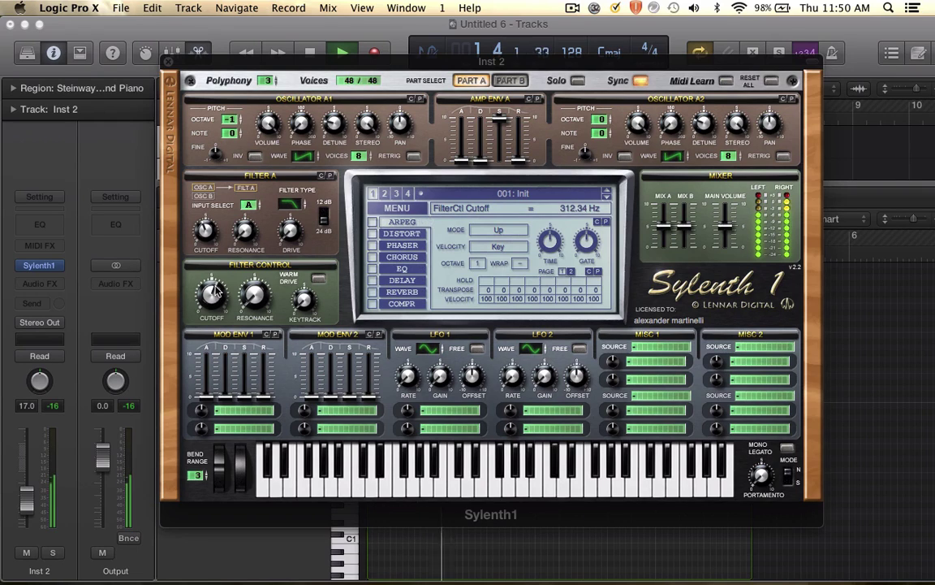
- Set Amp Env A's attack to 0.57 and its release to 0.67
click(465, 159)
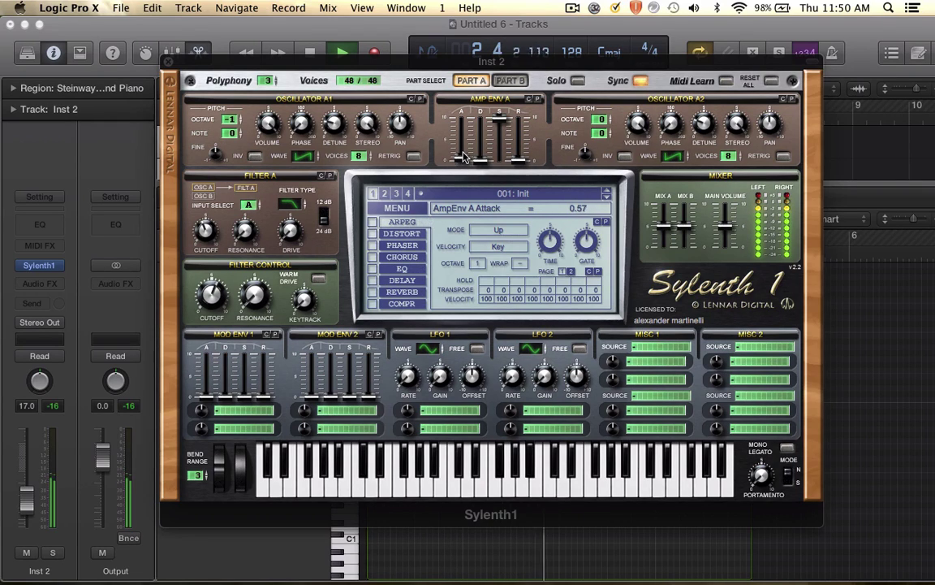
click(518, 158)
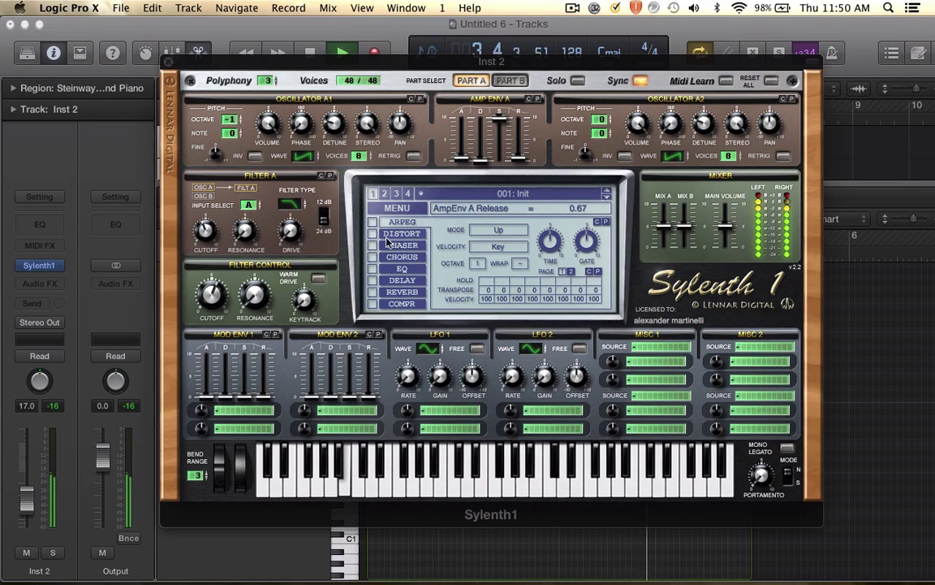
- Turn on the arpeggiator and set its mode to Chord
click(372, 221)
click(499, 231)
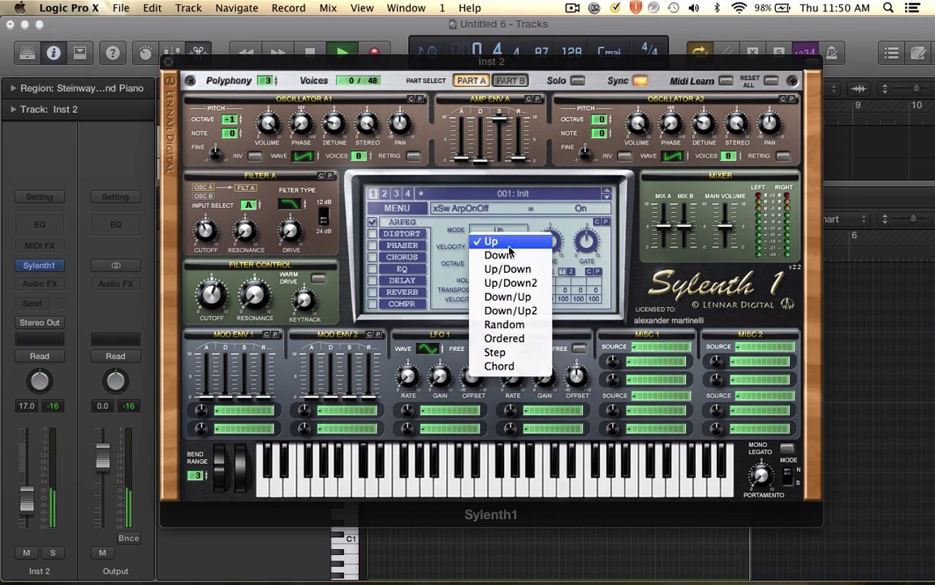
click(507, 367)
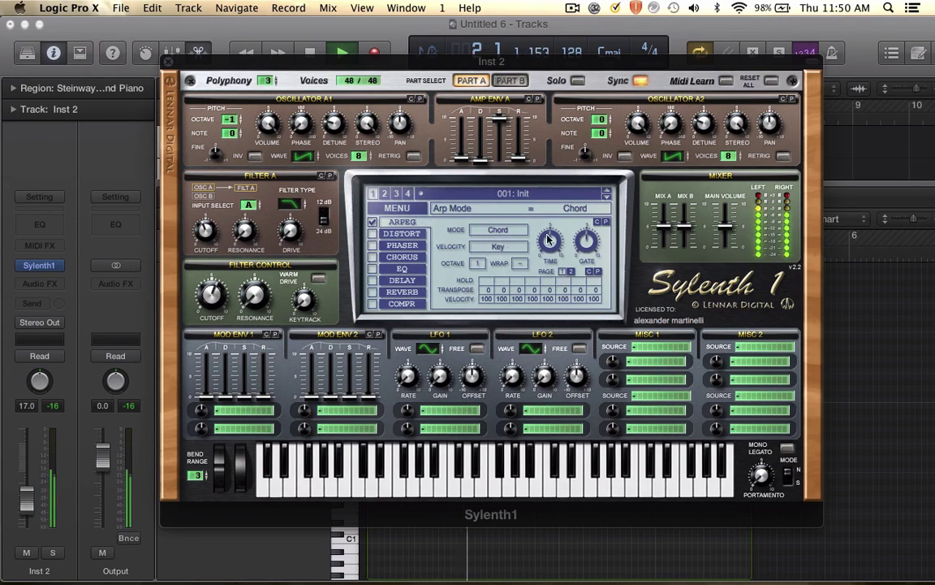
- Set Filter A's cutoff to 1.00 Hz and route Mod Env 1 to Cutoff A with decay 3.97 and amount 8.38
click(207, 228)
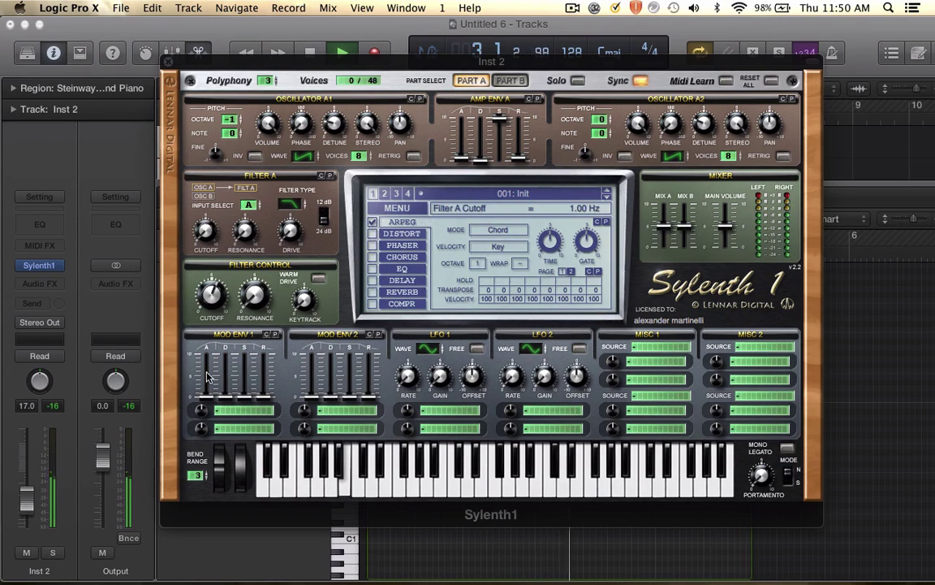
click(224, 411)
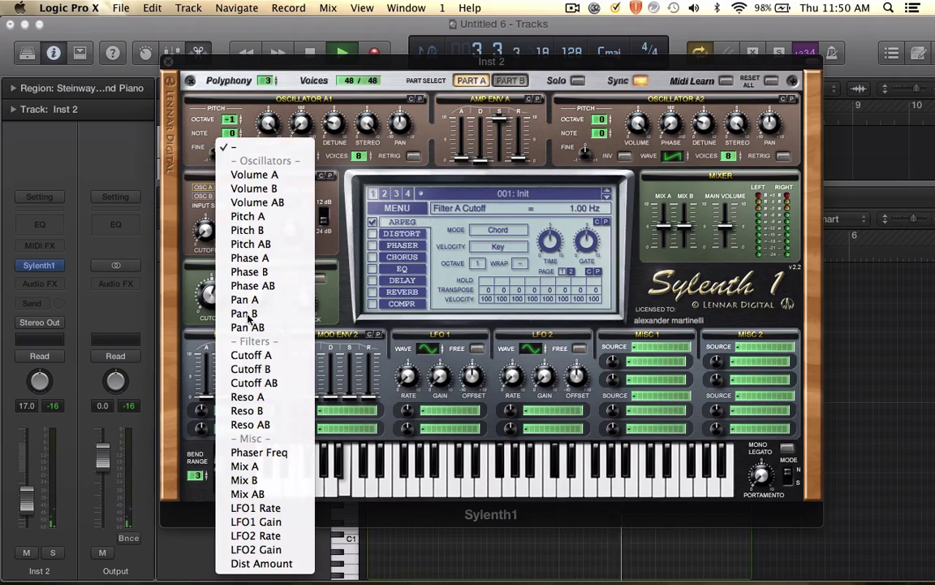
click(249, 356)
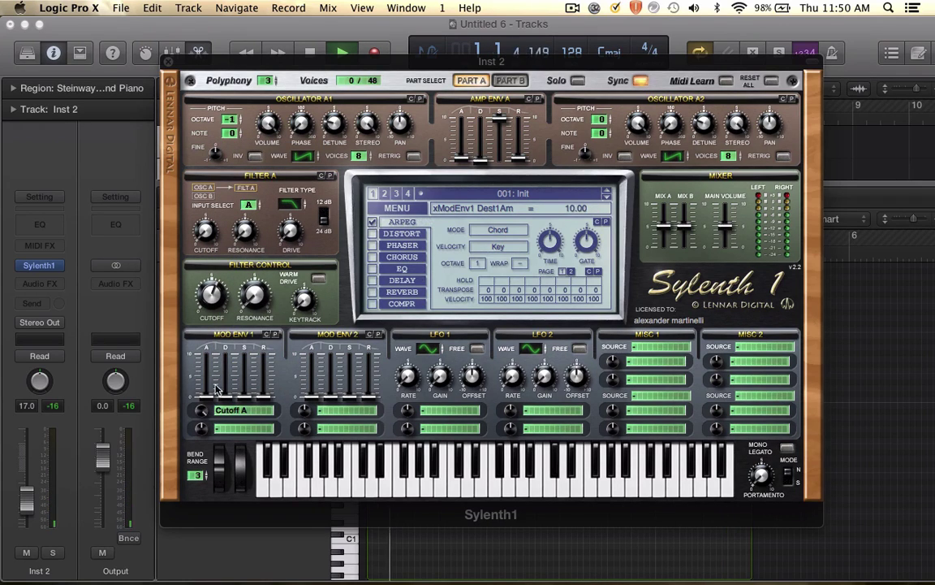
drag(228, 396, 235, 348)
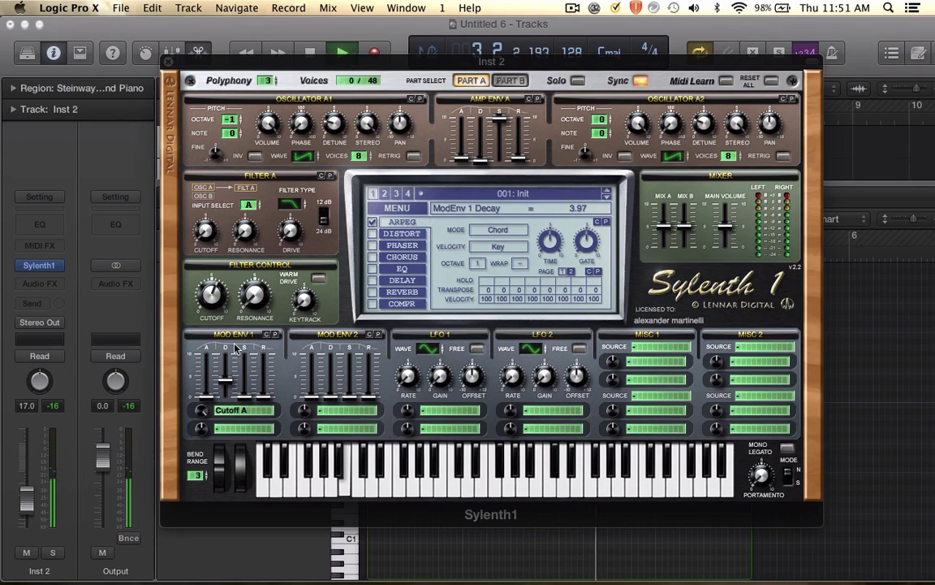
drag(201, 410, 201, 427)
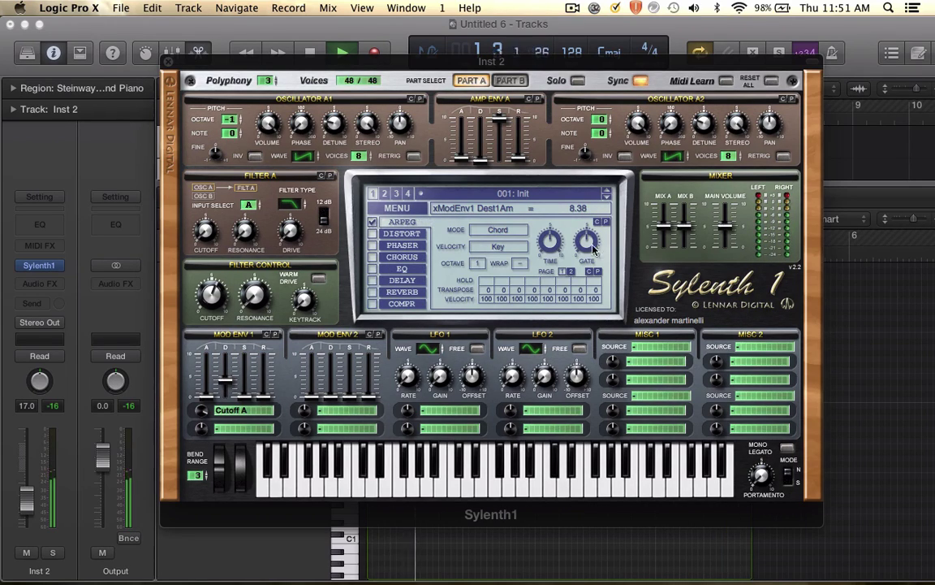
- Set the arpeggiator's gate to 100%
drag(593, 250, 588, 181)
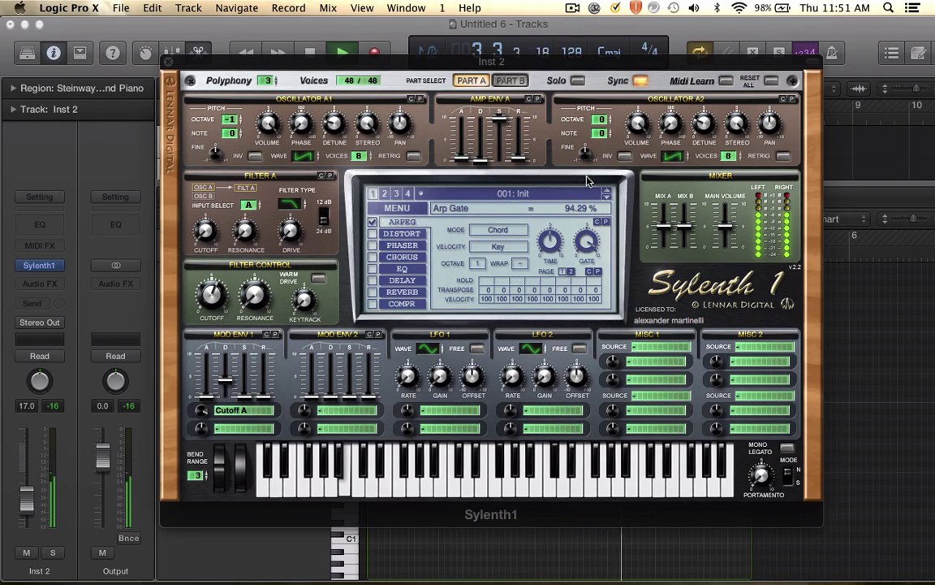
drag(590, 241, 590, 197)
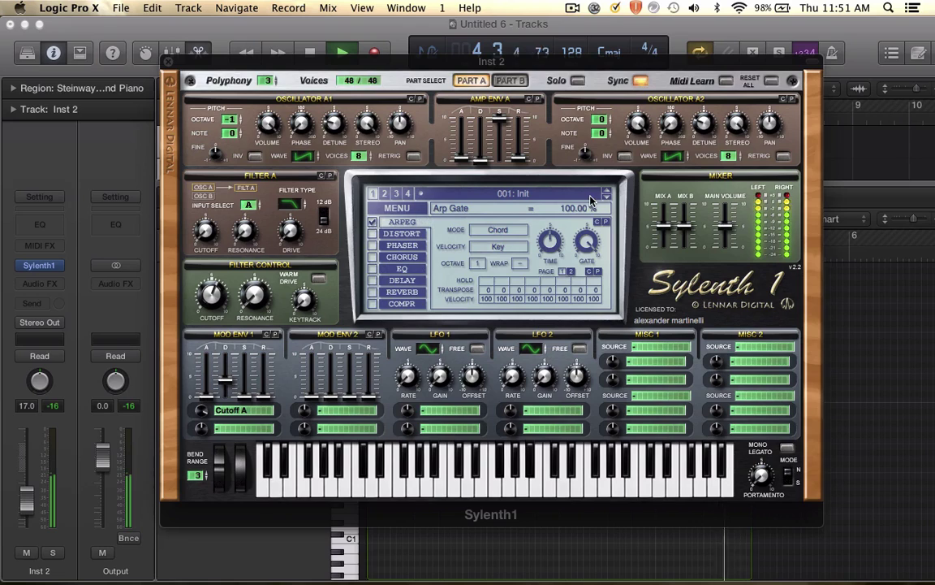
- Turn on the reverb for Inst 2 with size 5.17, dry/wet 49.05% and predelay 0 ms
click(372, 292)
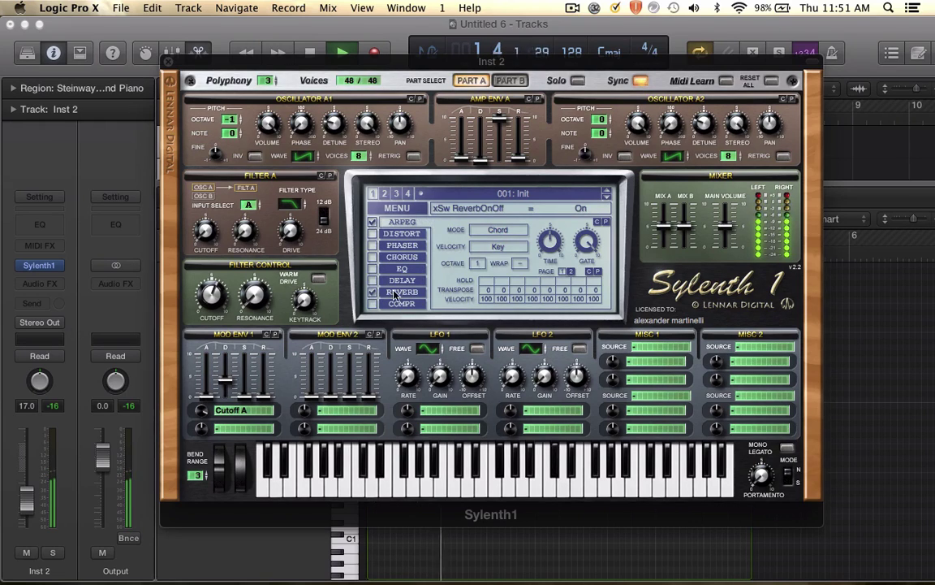
click(402, 292)
drag(468, 285, 469, 299)
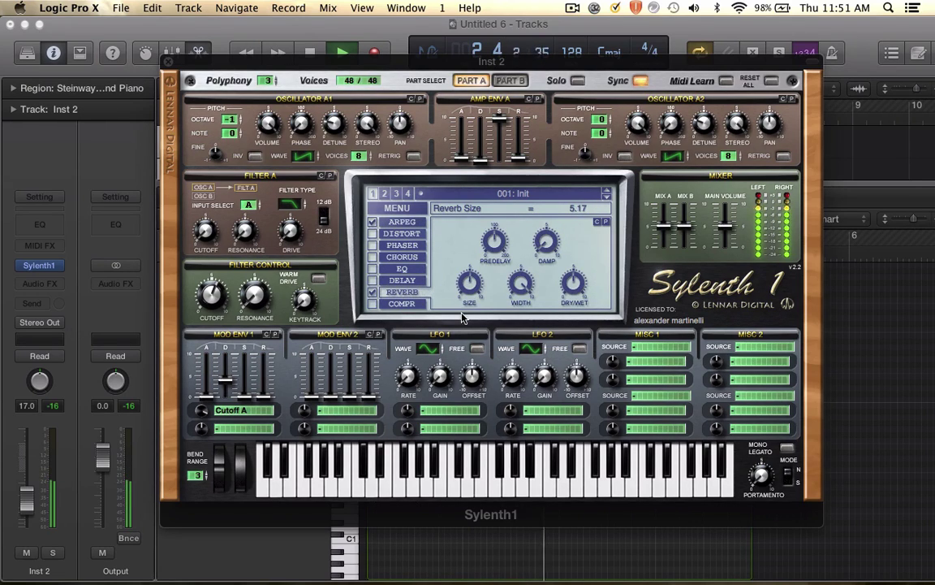
click(571, 283)
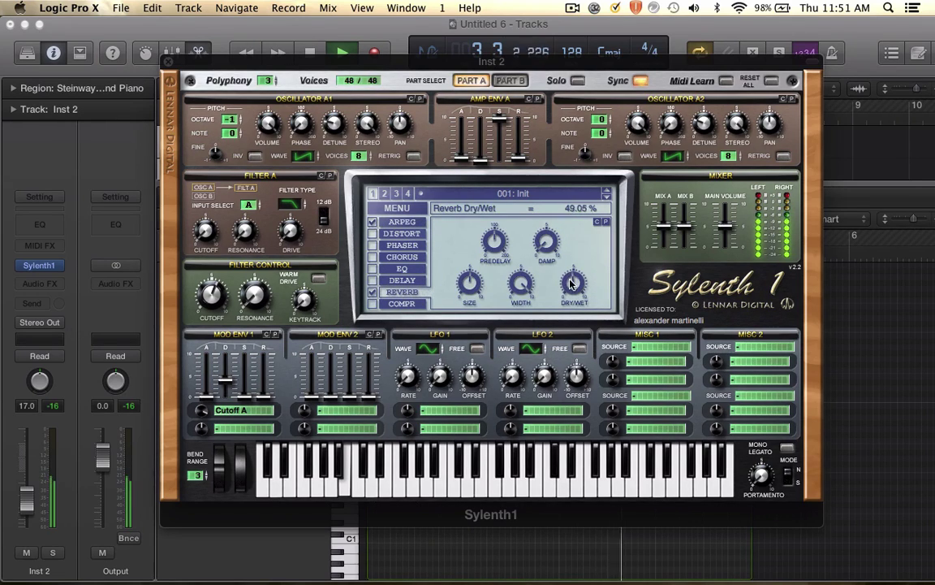
click(495, 241)
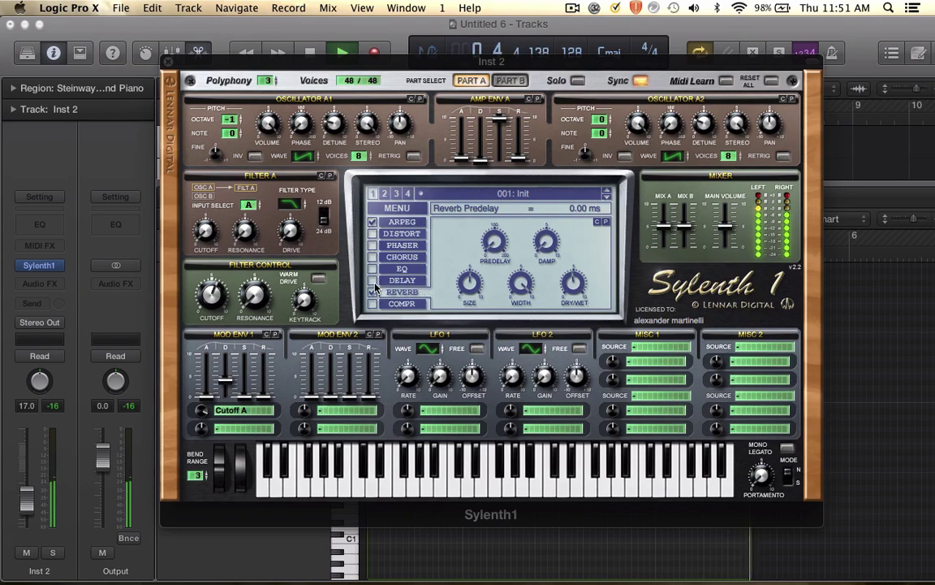
- Enlarge the tracks area above the piano roll, and unmute Inst 3 with its volume slightly lowered
click(167, 62)
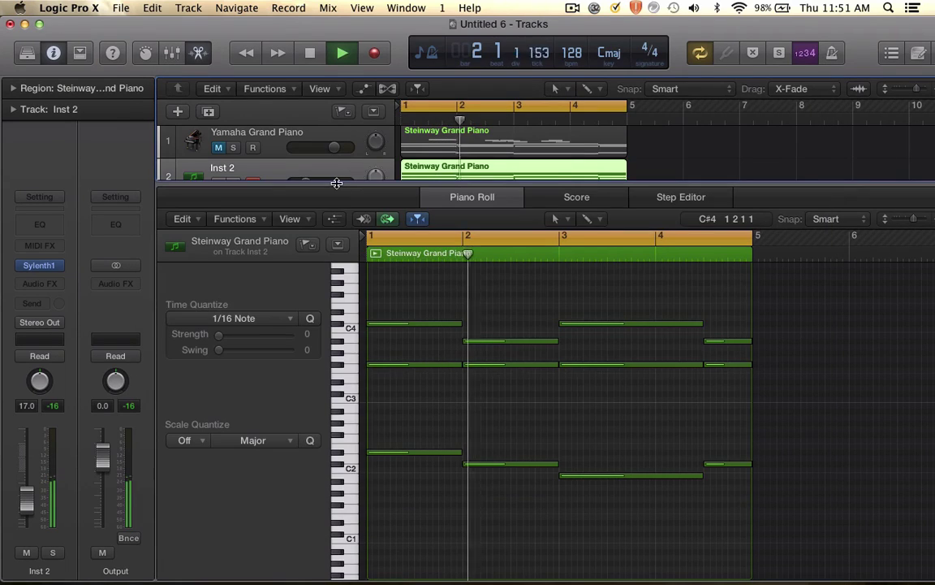
drag(336, 183, 336, 468)
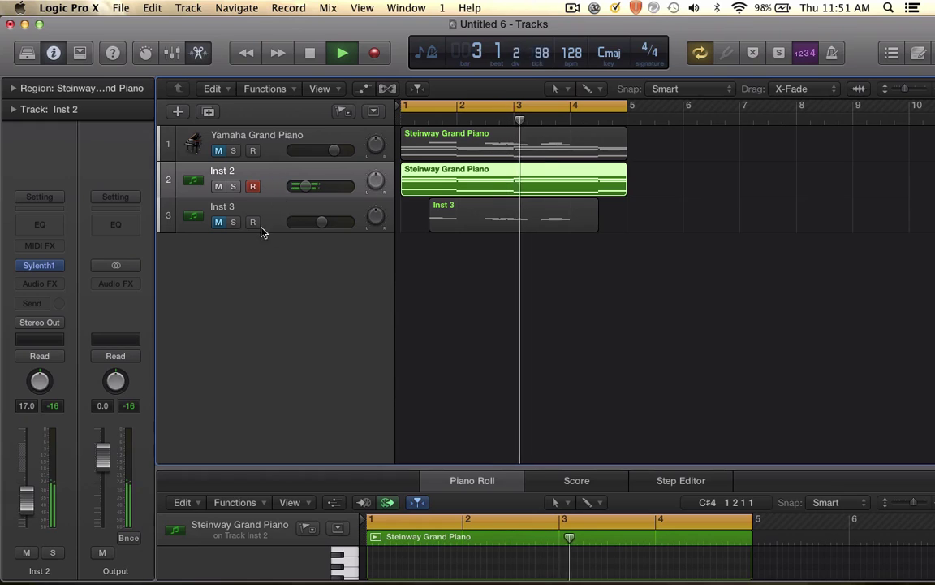
click(218, 222)
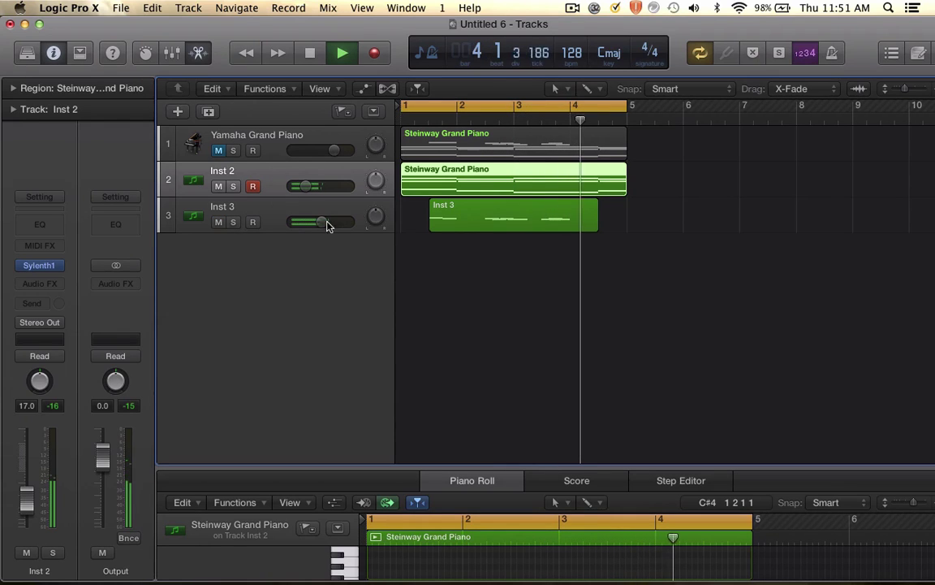
click(43, 270)
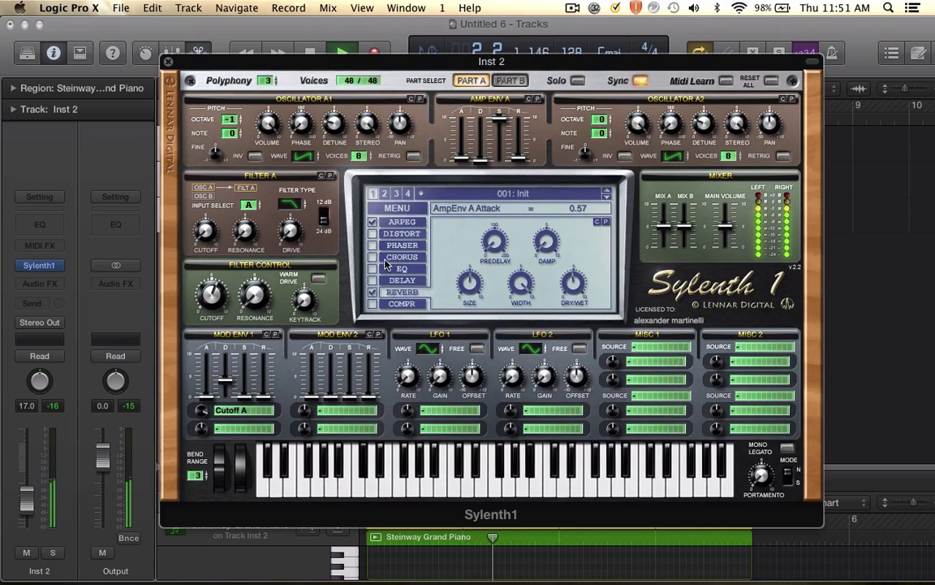
click(167, 61)
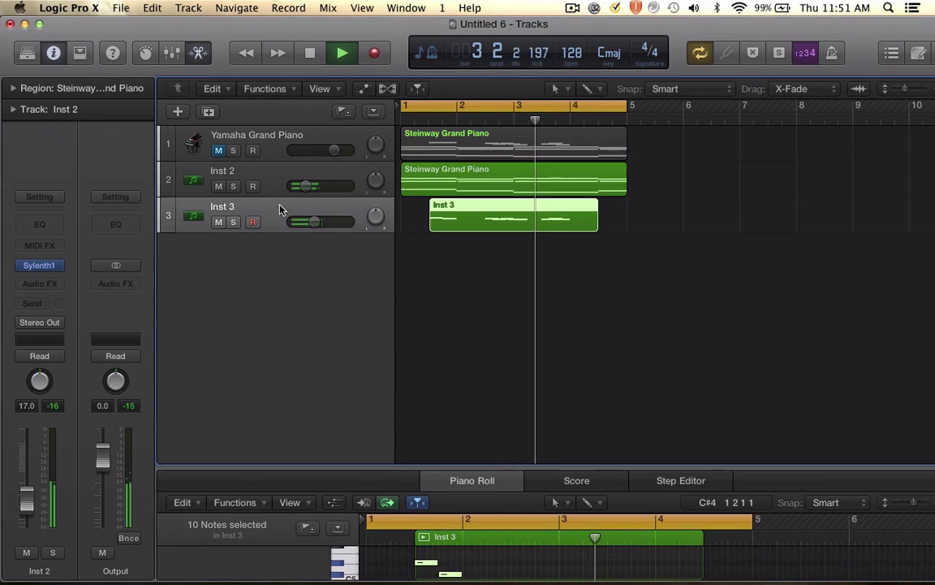
- In Inst 3's Sylenth1, turn on mono legato and set the portamento time to 4.10
click(39, 265)
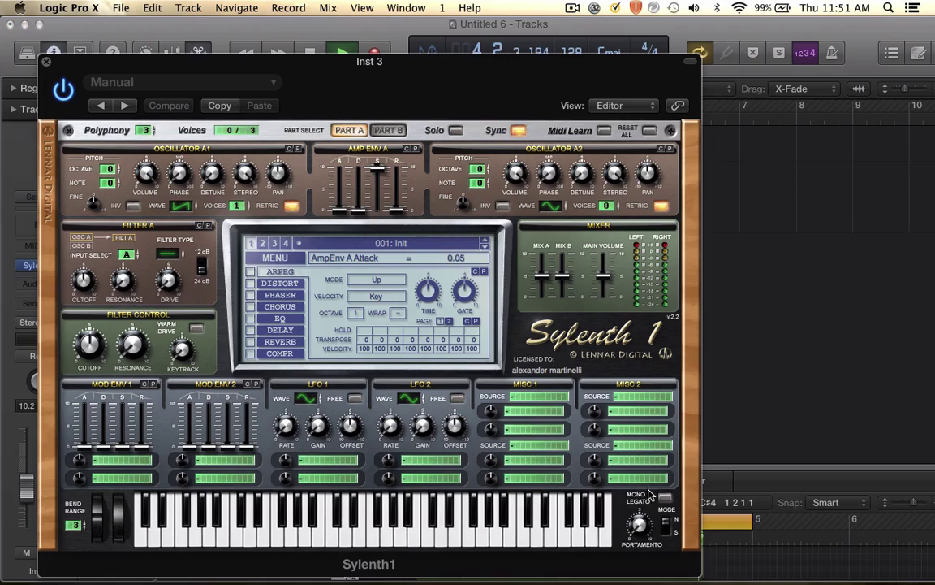
click(664, 497)
drag(639, 523, 644, 463)
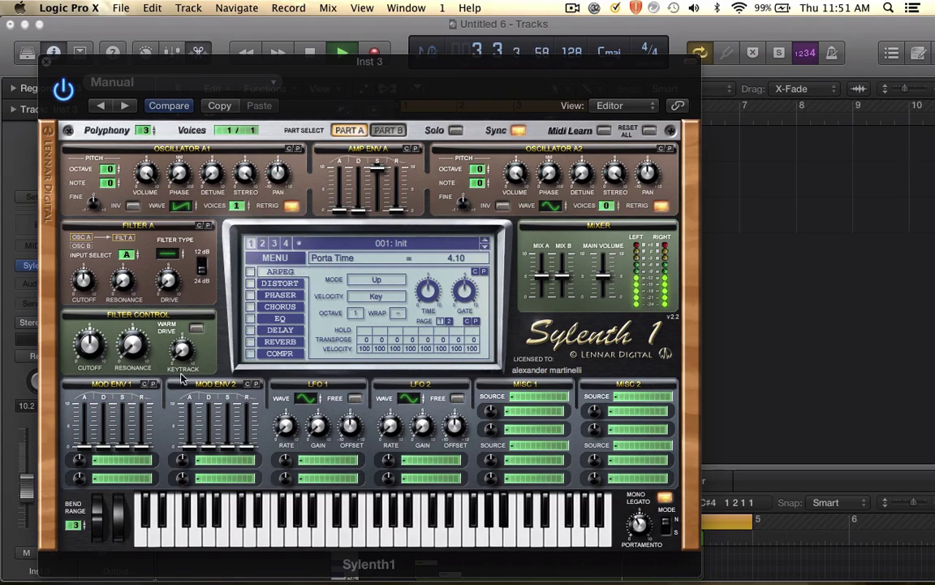
- Turn on the reverb for Inst 3, adjust its size and keep the predelay at 0 ms
click(250, 342)
click(280, 341)
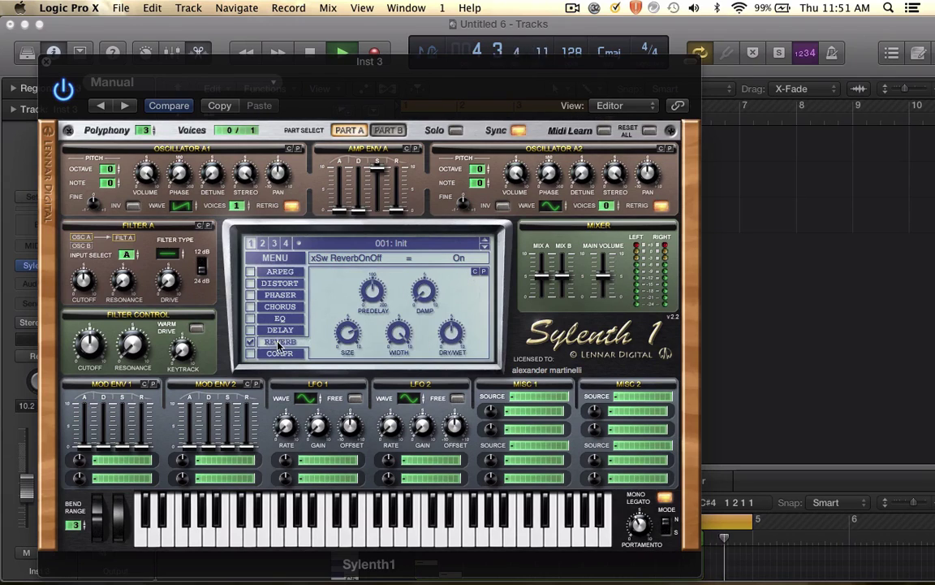
drag(345, 340, 339, 375)
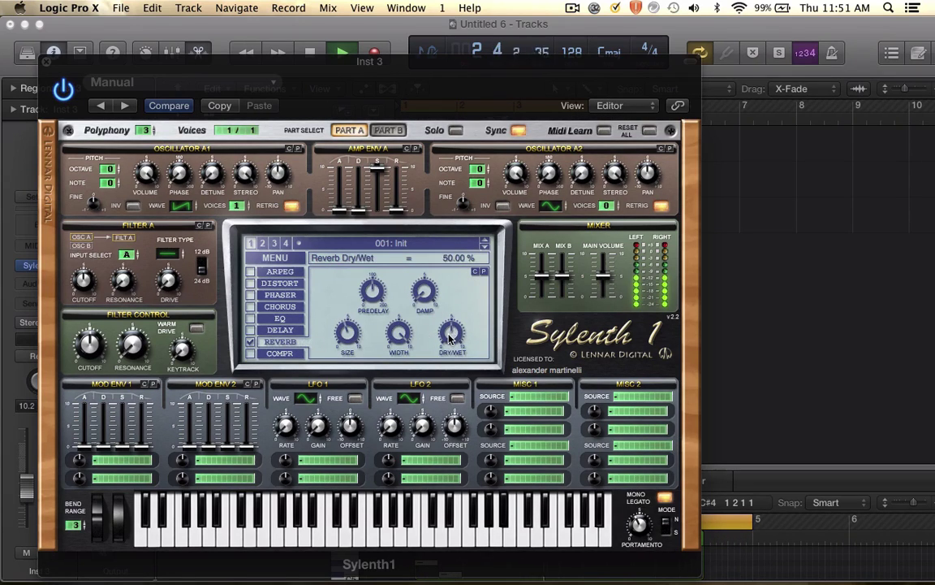
drag(348, 331, 346, 290)
click(375, 293)
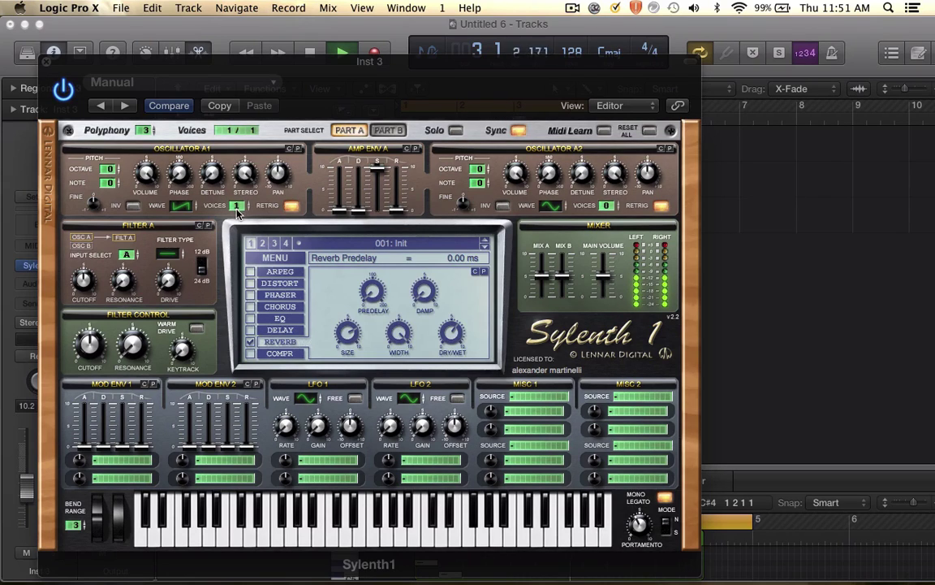
- Give oscillator A1 4 voices, and set oscillator A2 to the HPulse wave with retrigger off
drag(237, 210, 241, 185)
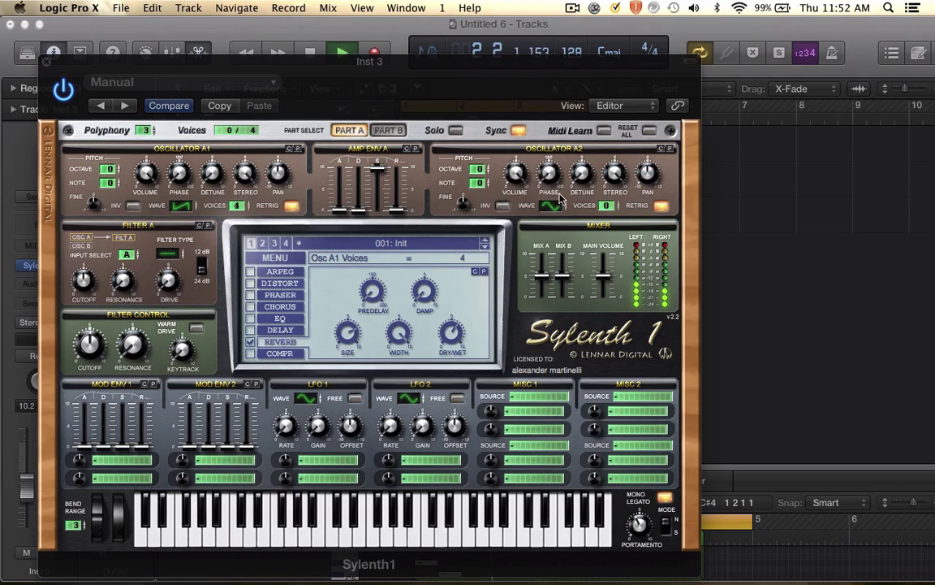
drag(558, 199, 561, 162)
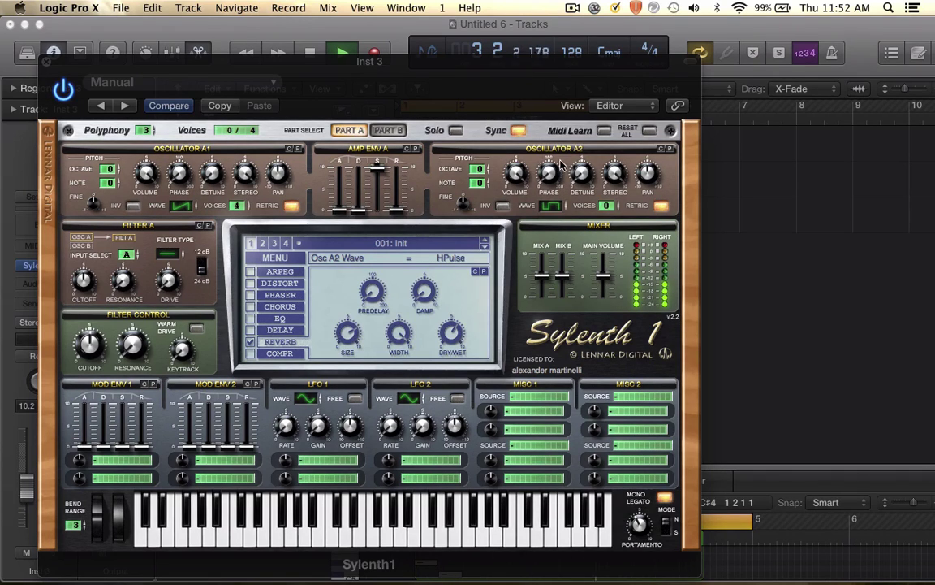
click(660, 205)
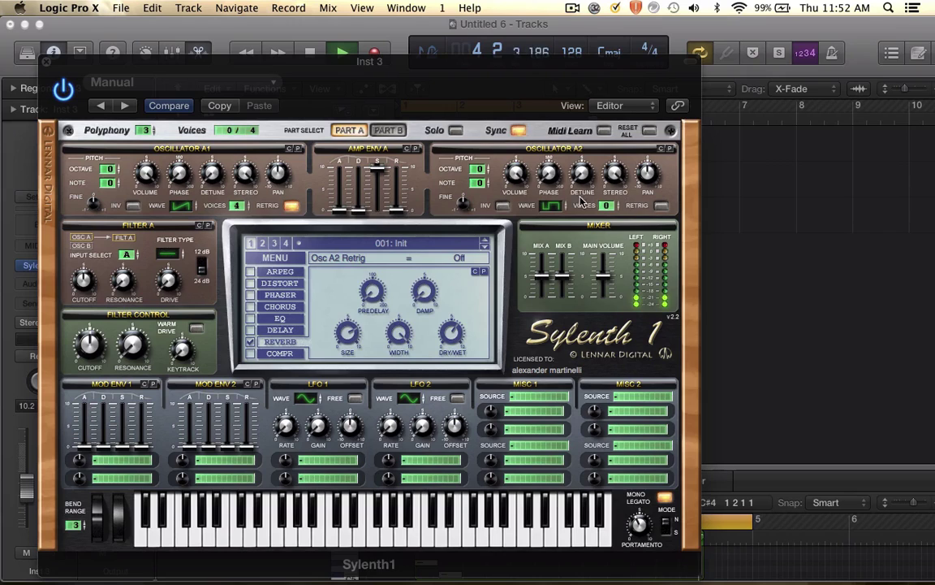
- Set oscillator A2 to octave -1 and 8 voices, with detune 4.43 and volume 2.95
drag(512, 175, 510, 300)
drag(481, 170, 481, 181)
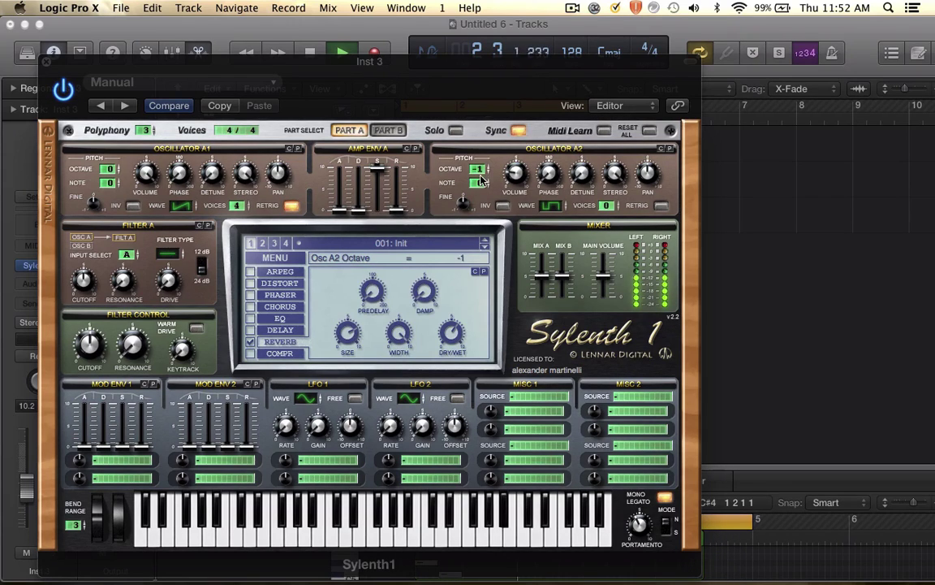
drag(583, 176, 583, 113)
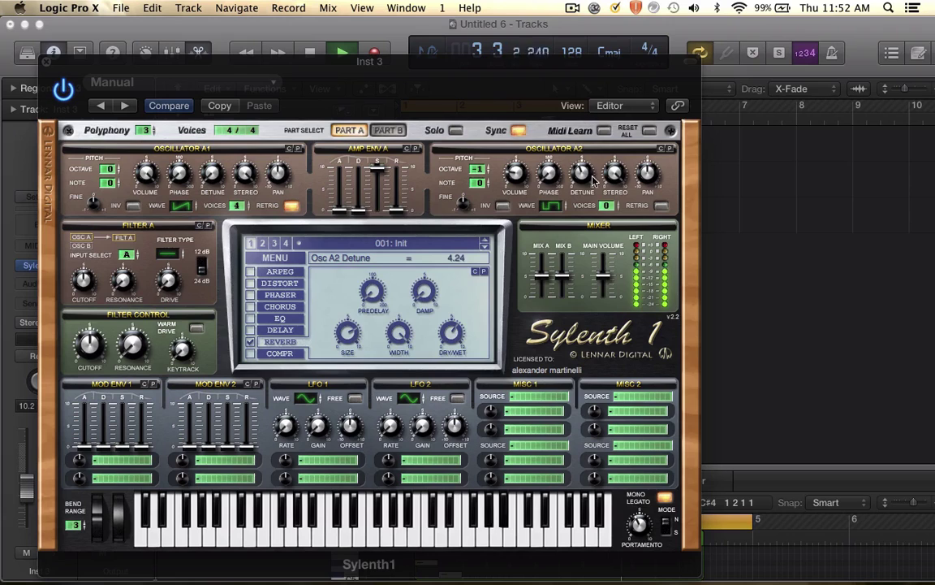
click(608, 203)
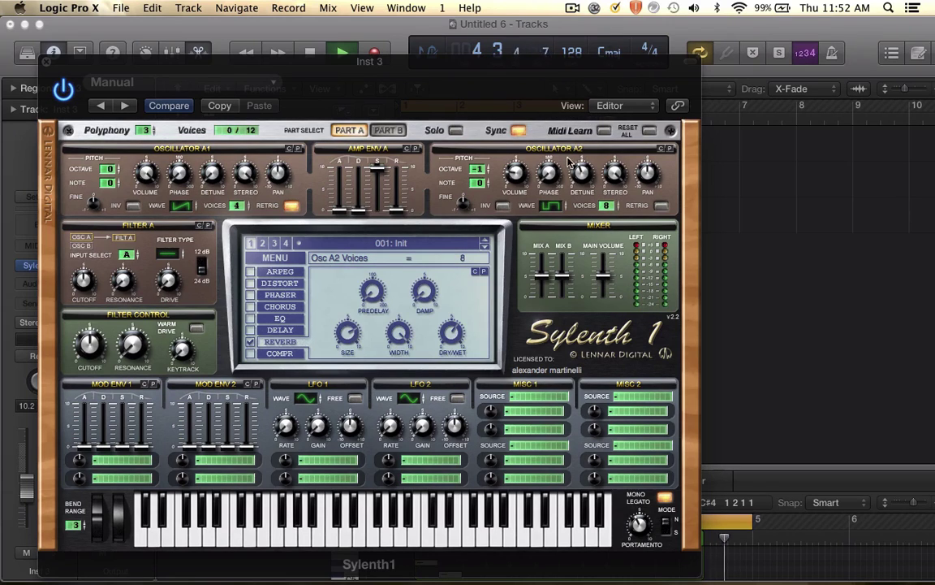
drag(580, 168, 579, 168)
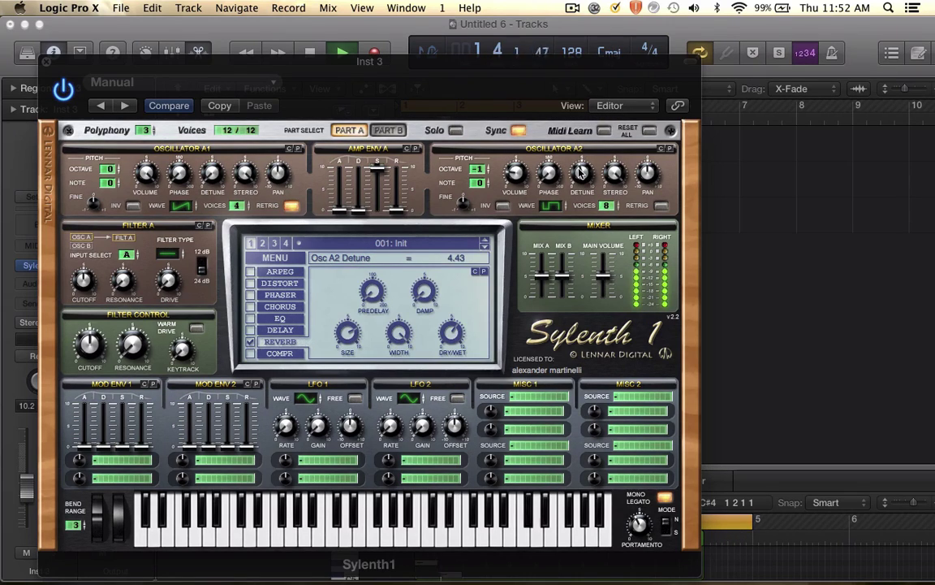
drag(521, 172, 522, 155)
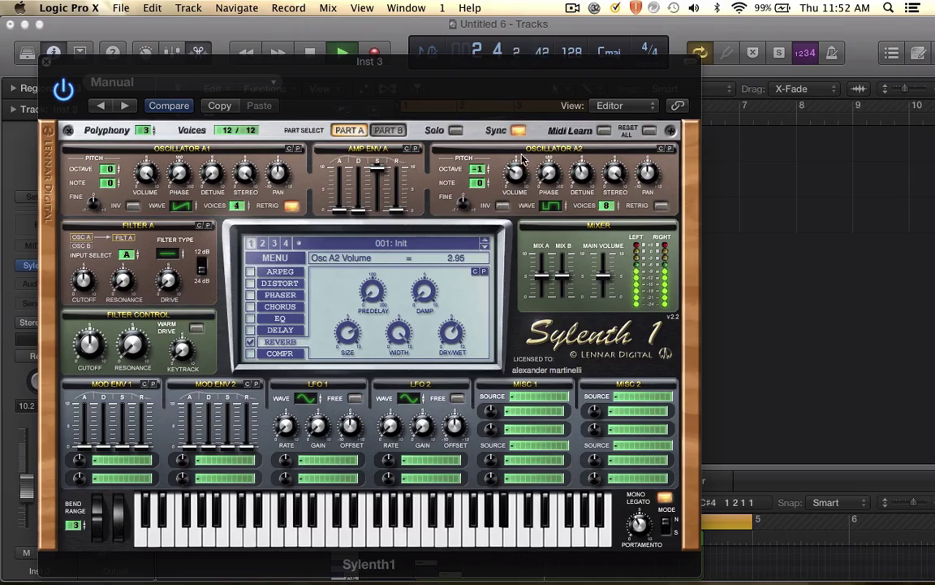